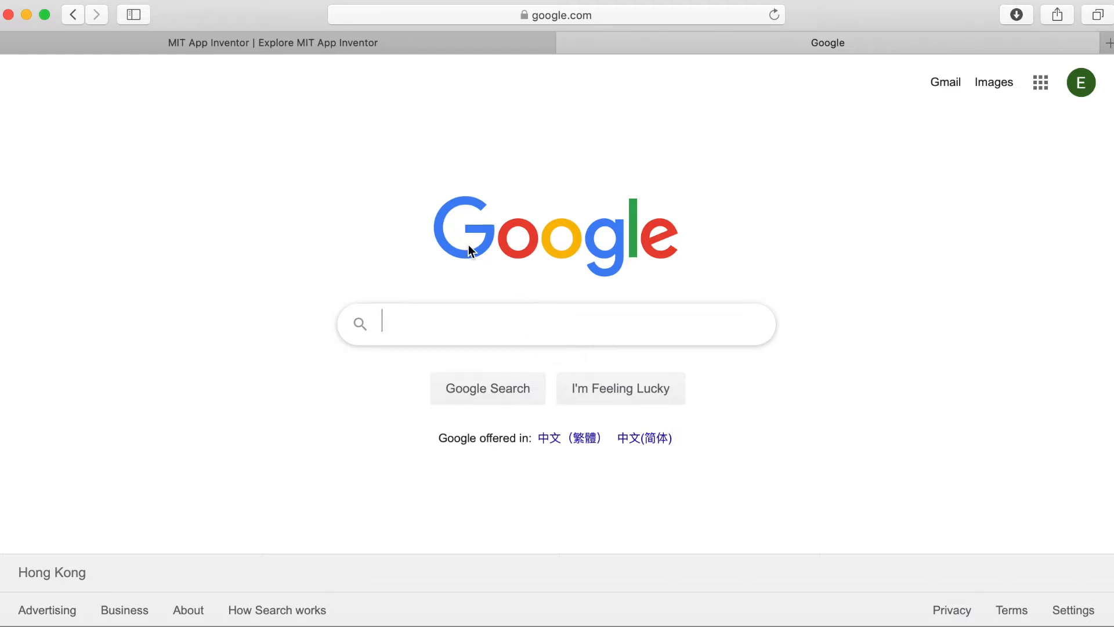
Step: Search Google for "app inventor" and go to the website appinventor.mit.edu
{"action": "type", "text": "app inventor"}
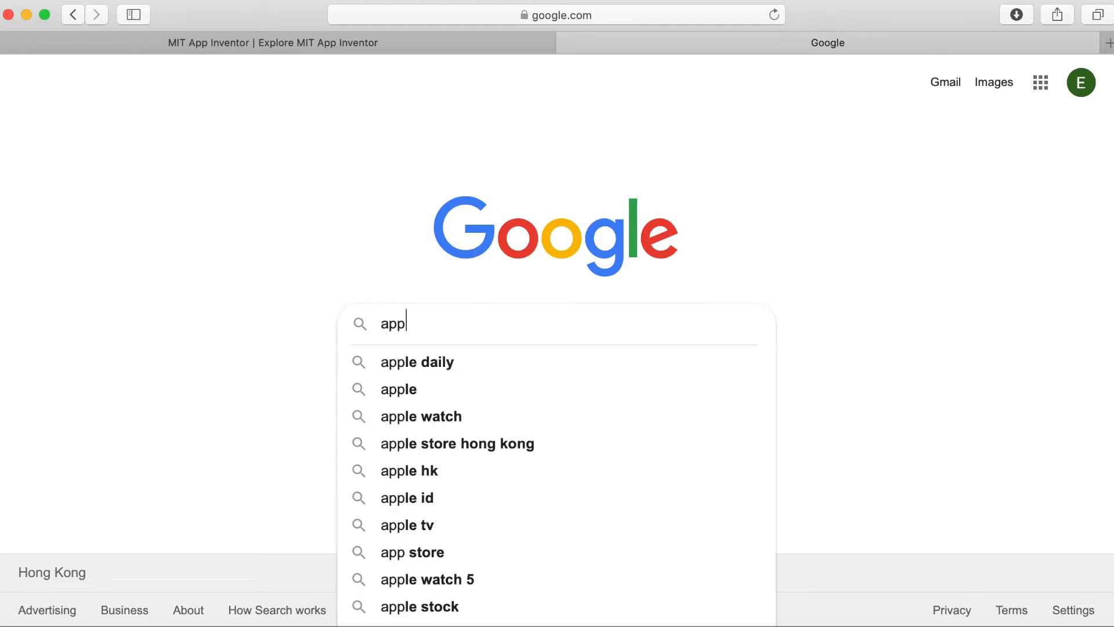
{"action": "key", "text": "Return"}
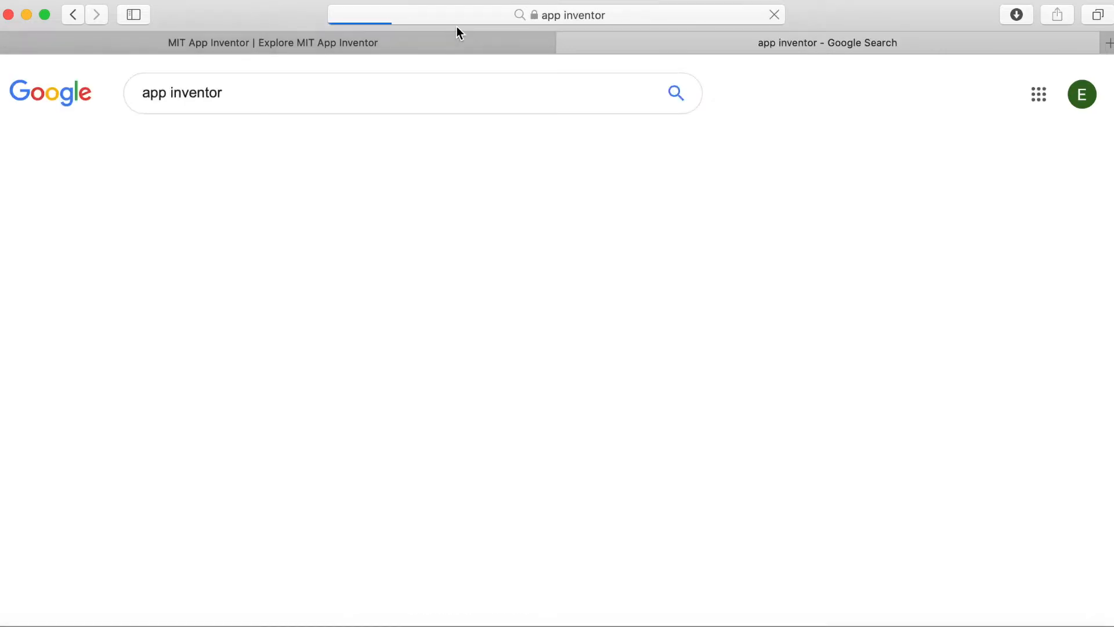
{"action": "left_click", "coordinate": [457, 23]}
{"action": "type", "text": "appinventor.mit.edu/"}
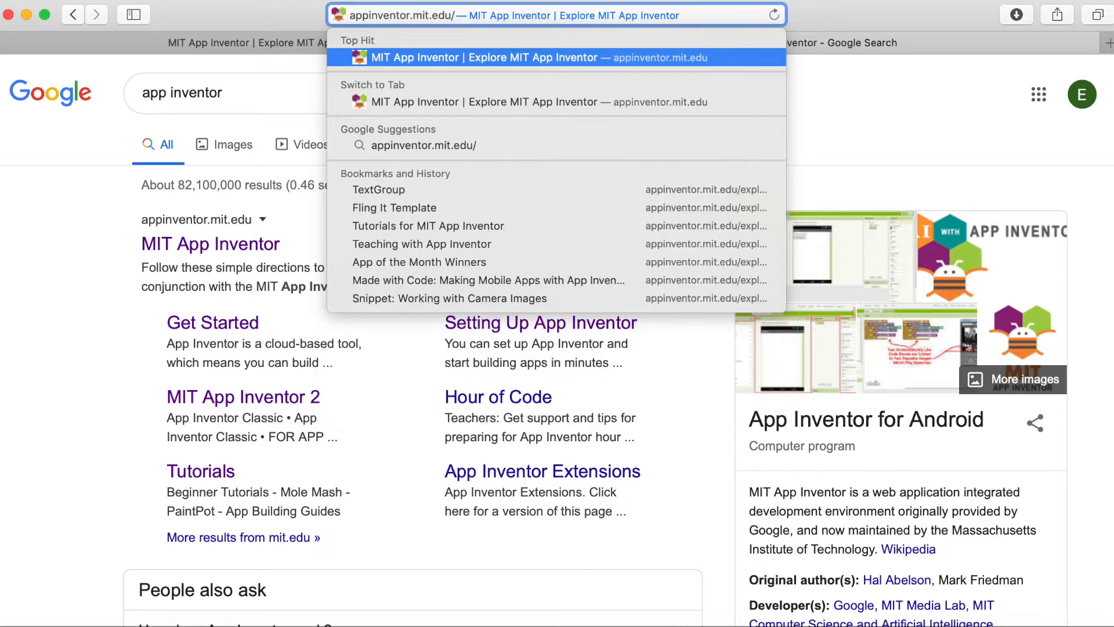
{"action": "key", "text": "BackSpace"}
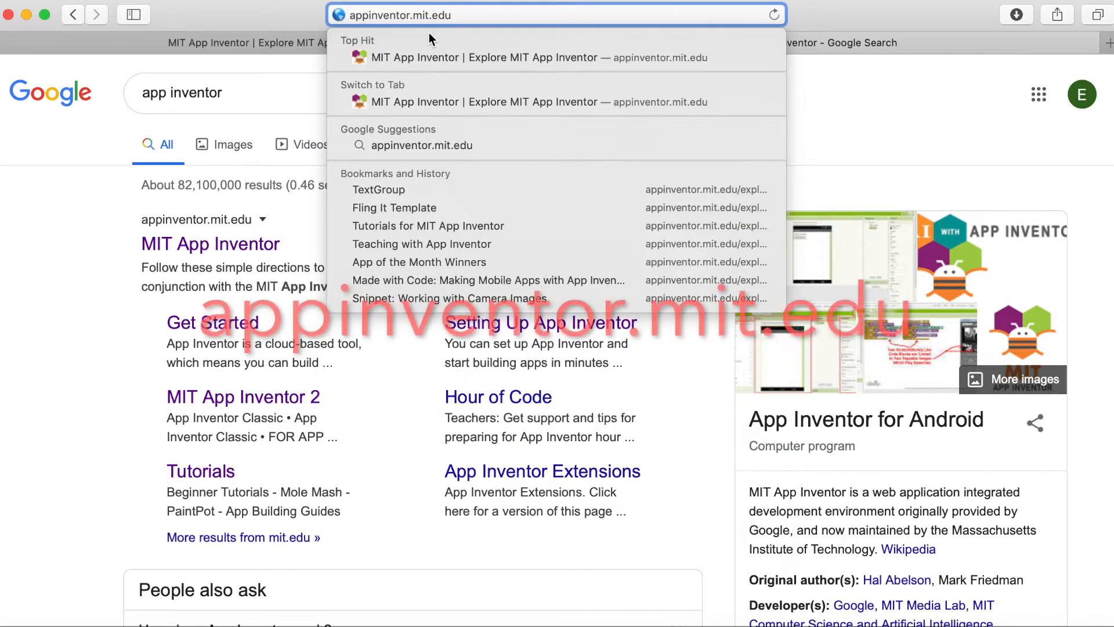
{"action": "key", "text": "Return"}
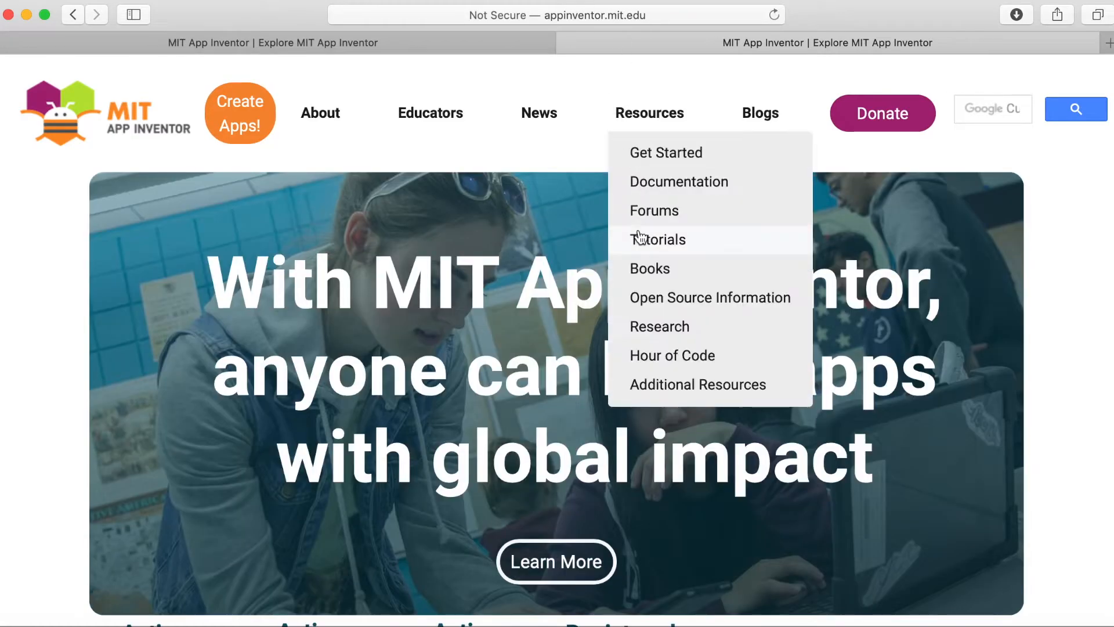
Step: Launch the app creation tool from the MIT App Inventor homepage and sign in with the first listed Google account
{"action": "scroll", "coordinate": [450, 156], "scroll_direction": "down", "scroll_amount": 1}
{"action": "scroll", "coordinate": [450, 155], "scroll_direction": "up", "scroll_amount": 1}
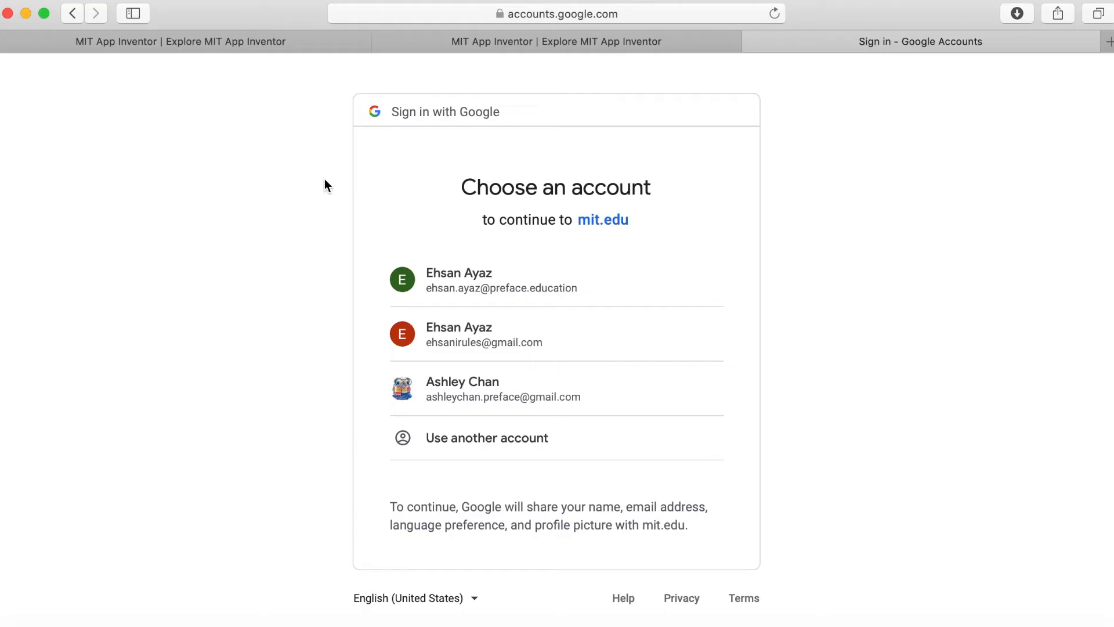
{"action": "left_click", "coordinate": [457, 280]}
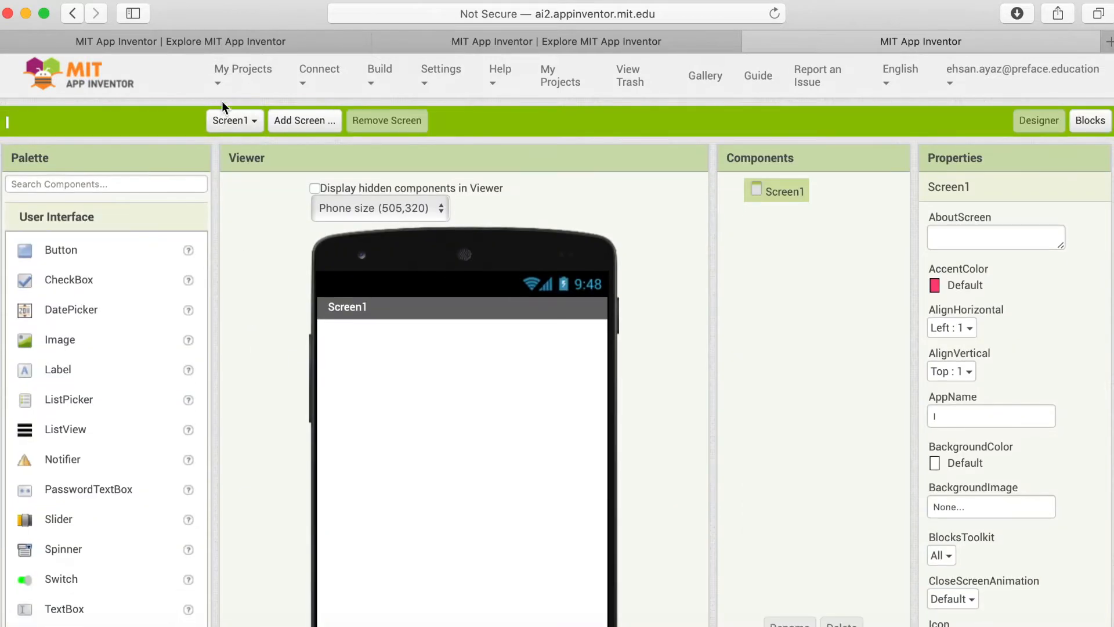
Step: Show the list of projects and create a new project named Testing1
{"action": "left_click", "coordinate": [233, 82]}
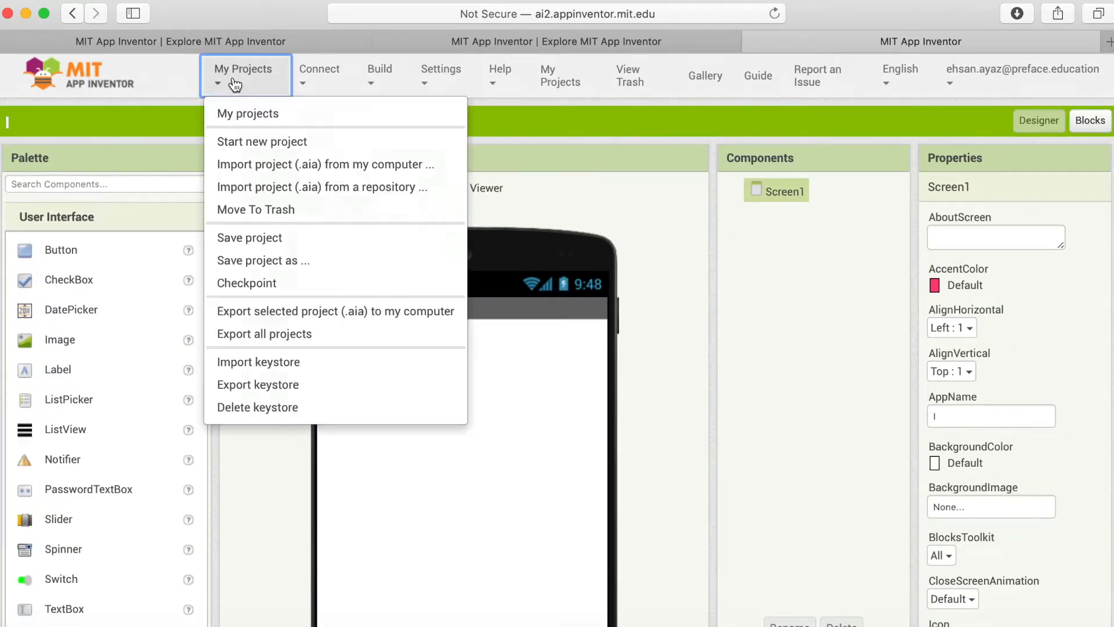
{"action": "left_click", "coordinate": [243, 112]}
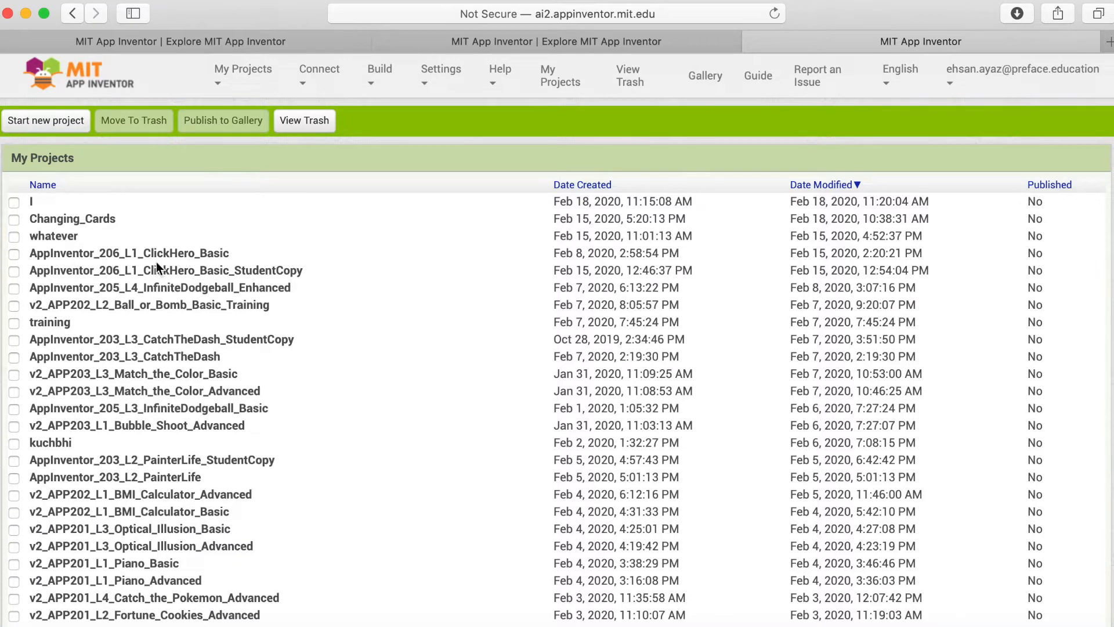
{"action": "left_click", "coordinate": [56, 123]}
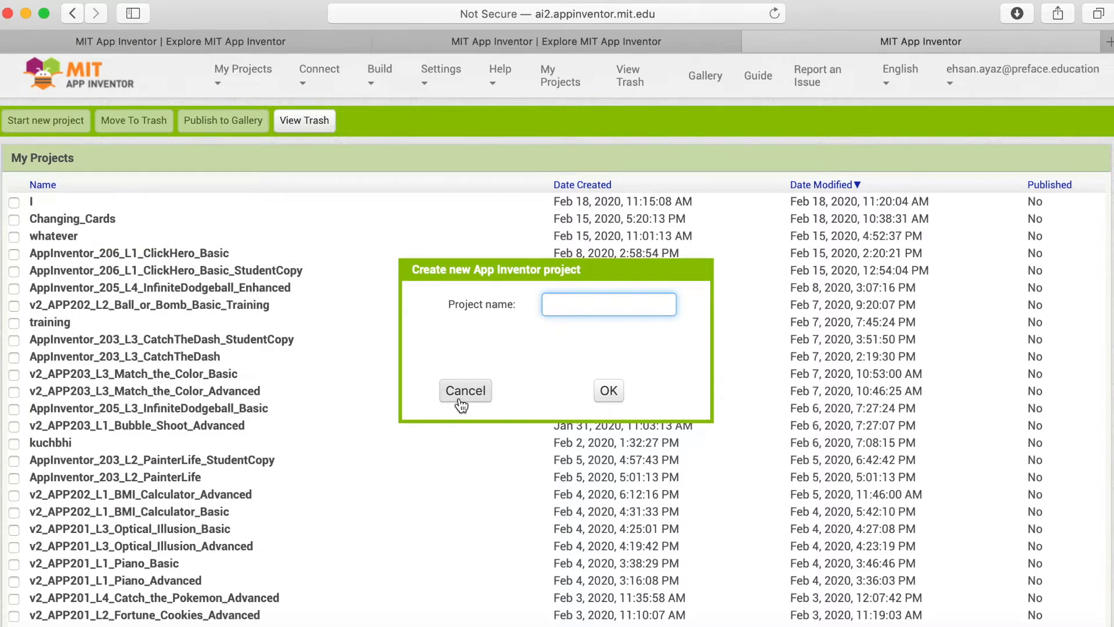
{"action": "type", "text": "Testing1"}
{"action": "left_click", "coordinate": [611, 392]}
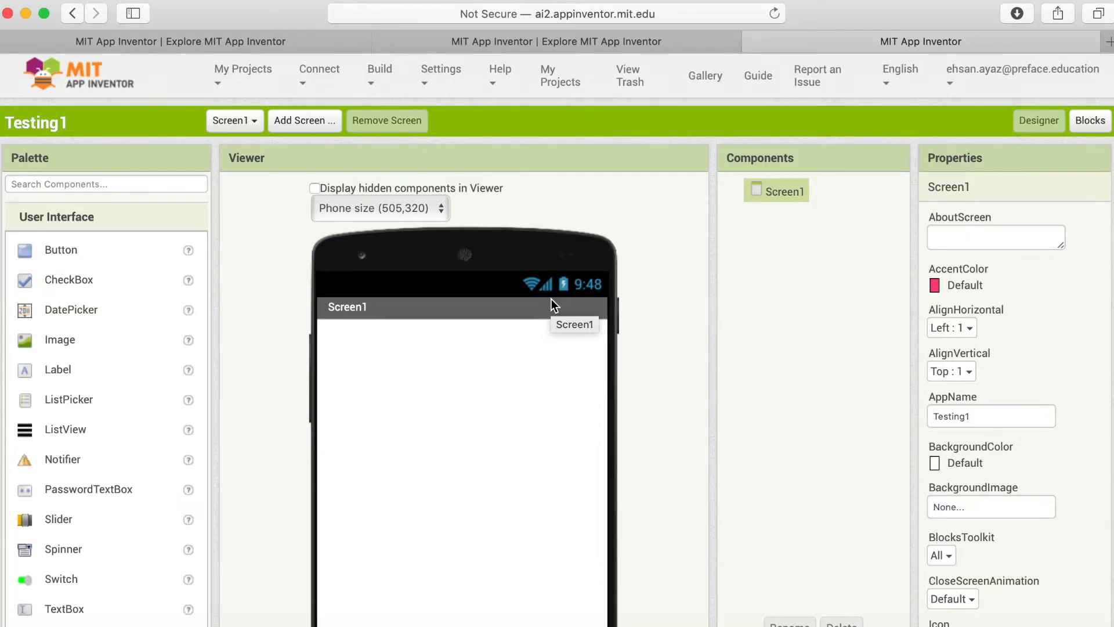
Step: Look at the Blocks editor of the Testing1 project and return to the Designer view
{"action": "scroll", "coordinate": [1064, 111], "scroll_direction": "up", "scroll_amount": 5}
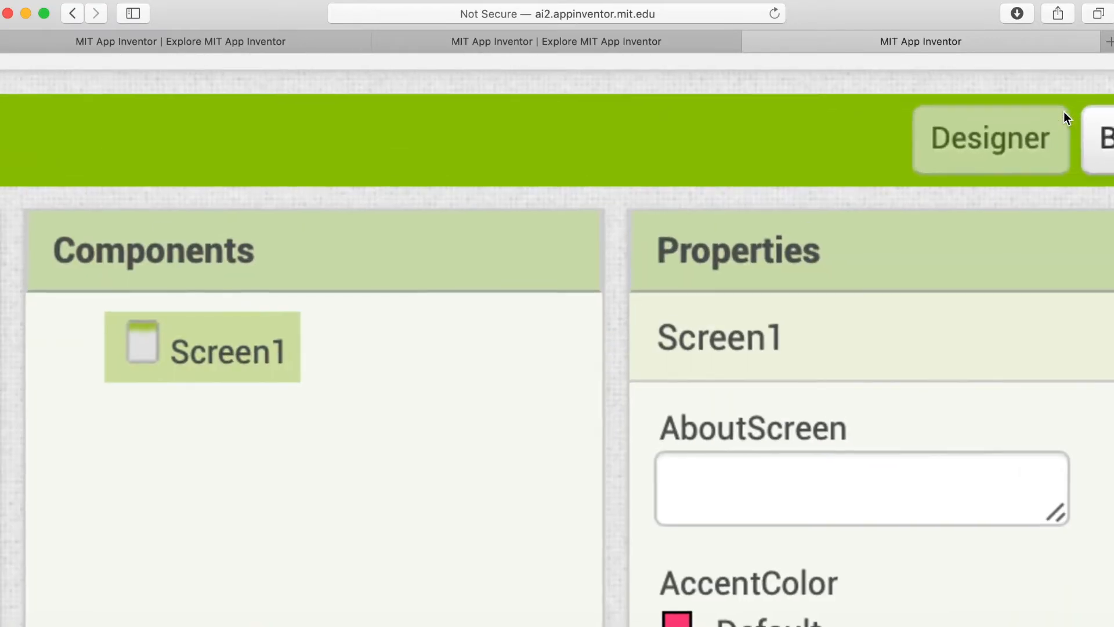
{"action": "scroll", "coordinate": [1063, 111], "scroll_direction": "right", "scroll_amount": 2}
{"action": "scroll", "coordinate": [1063, 112], "scroll_direction": "up", "scroll_amount": 1}
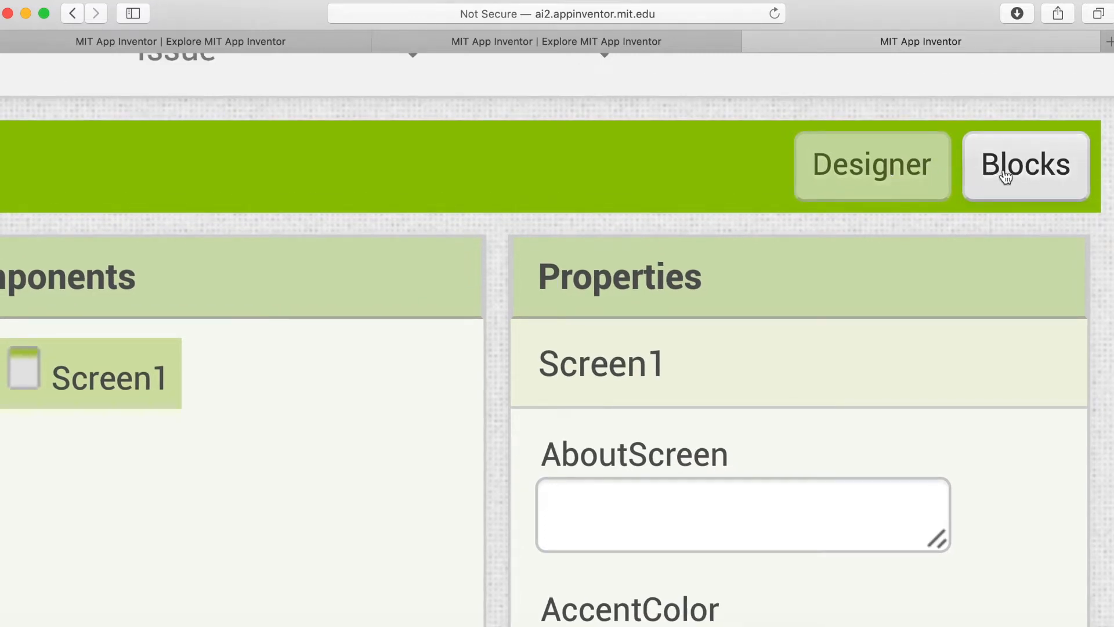
{"action": "left_click", "coordinate": [1003, 171]}
{"action": "left_click", "coordinate": [847, 164]}
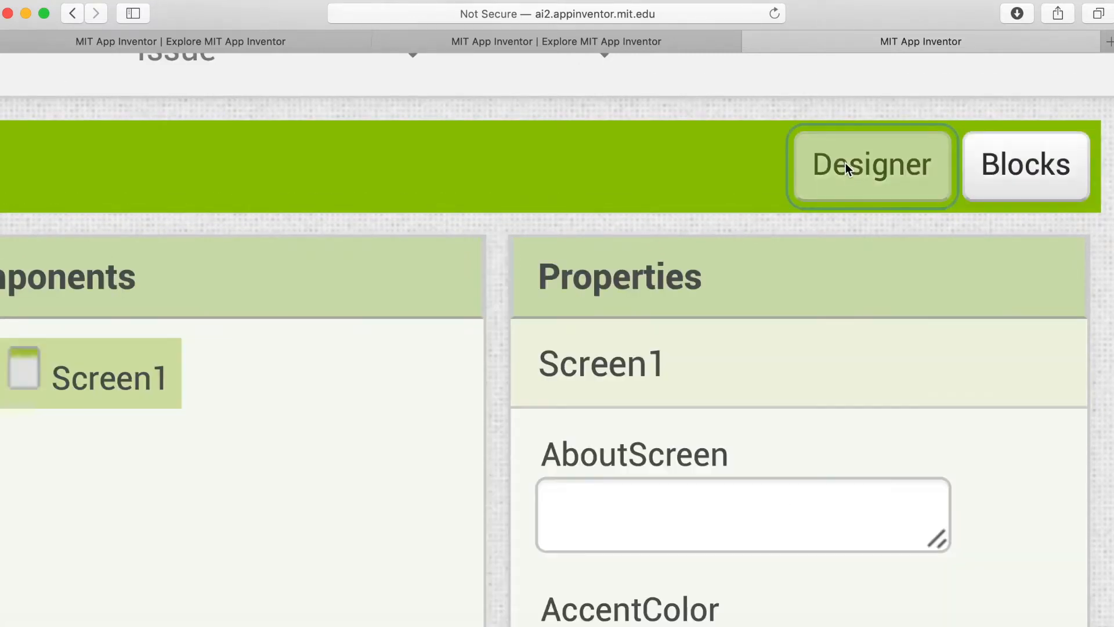
{"action": "left_click", "coordinate": [1008, 164]}
{"action": "scroll", "coordinate": [419, 339], "scroll_direction": "down", "scroll_amount": 5}
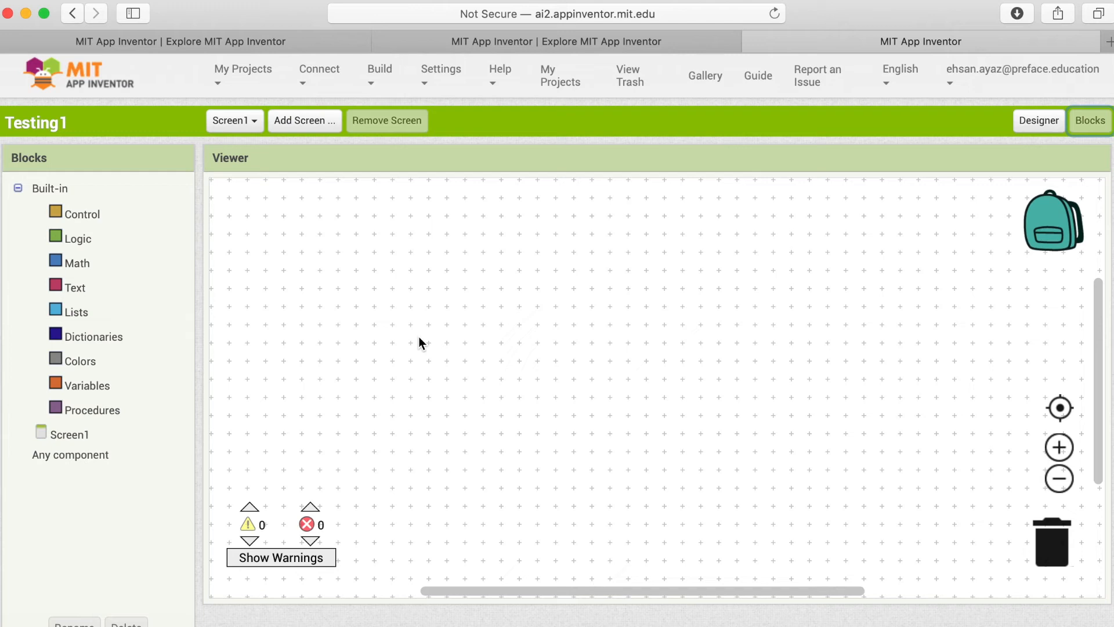
{"action": "left_click", "coordinate": [1021, 129]}
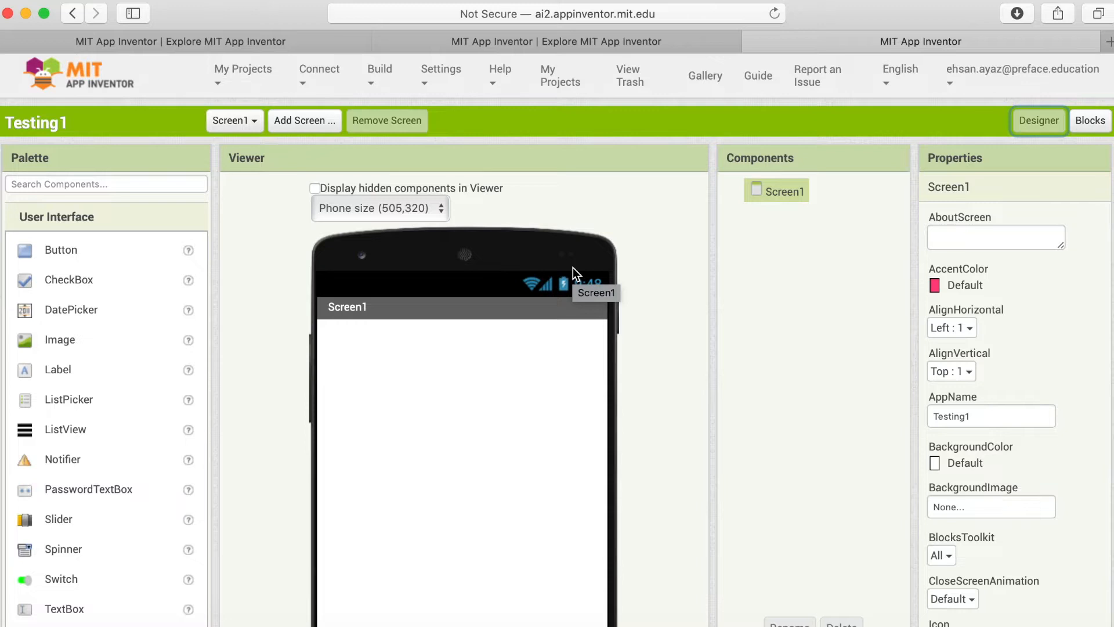
Step: Examine the Designer layout: the component palette, phone viewer, component list, media section and Screen1 properties
{"action": "scroll", "coordinate": [572, 267], "scroll_direction": "down", "scroll_amount": 1}
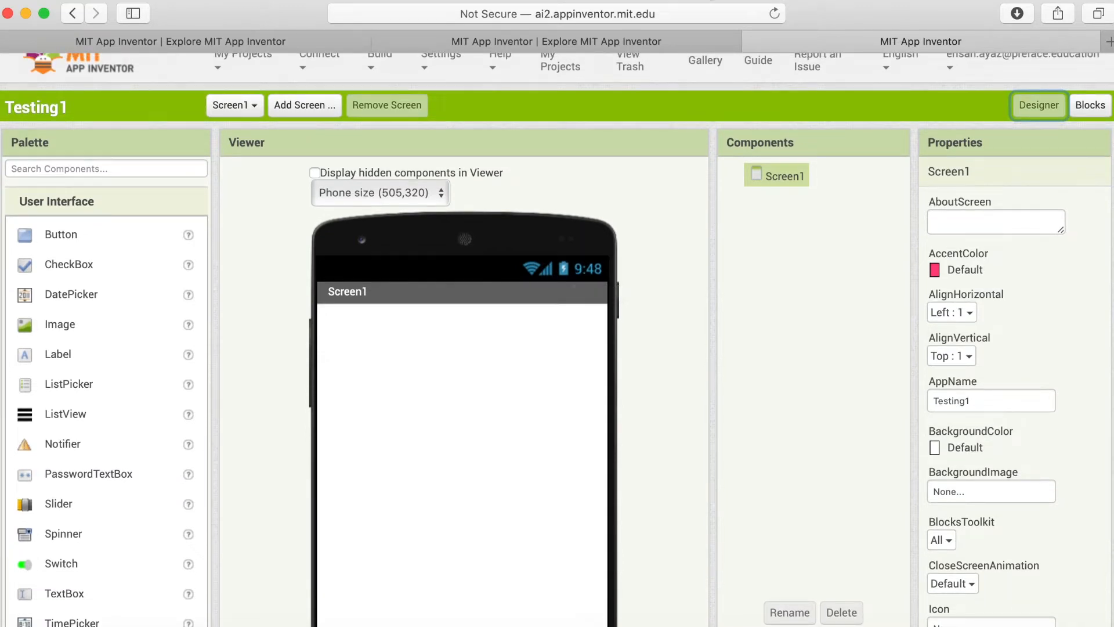
{"action": "scroll", "coordinate": [231, 353], "scroll_direction": "down", "scroll_amount": 3}
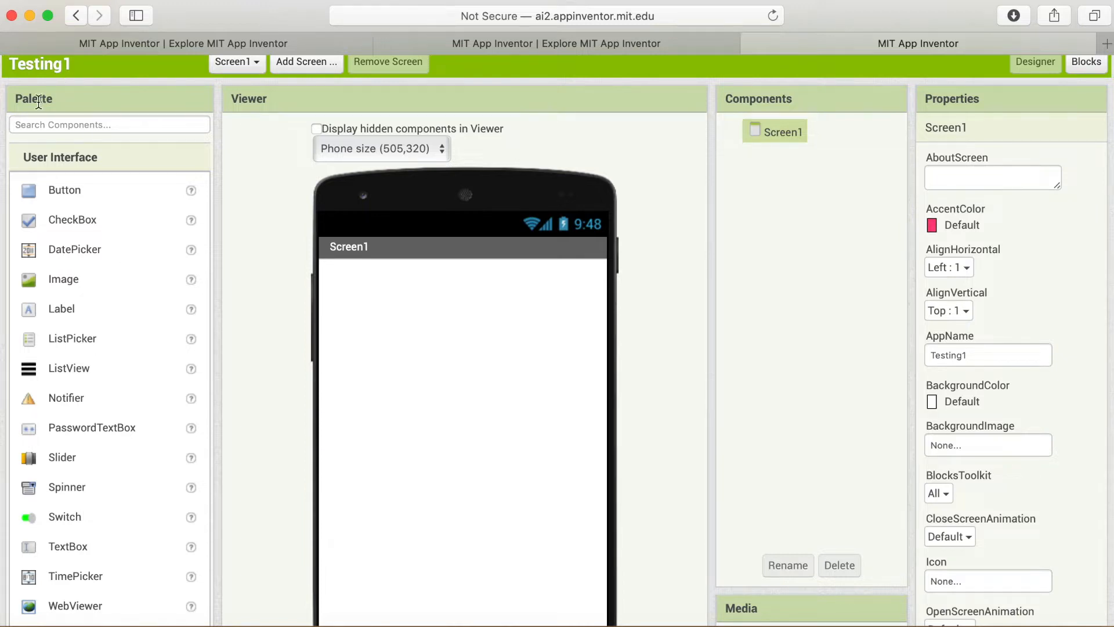
{"action": "double_click", "coordinate": [223, 110]}
{"action": "scroll", "coordinate": [957, 106], "scroll_direction": "down", "scroll_amount": 5}
{"action": "left_click_drag", "start_coordinate": [723, 295], "coordinate": [734, 295]}
{"action": "scroll", "coordinate": [734, 295], "scroll_direction": "up", "scroll_amount": 3}
{"action": "scroll", "coordinate": [235, 261], "scroll_direction": "up", "scroll_amount": 3}
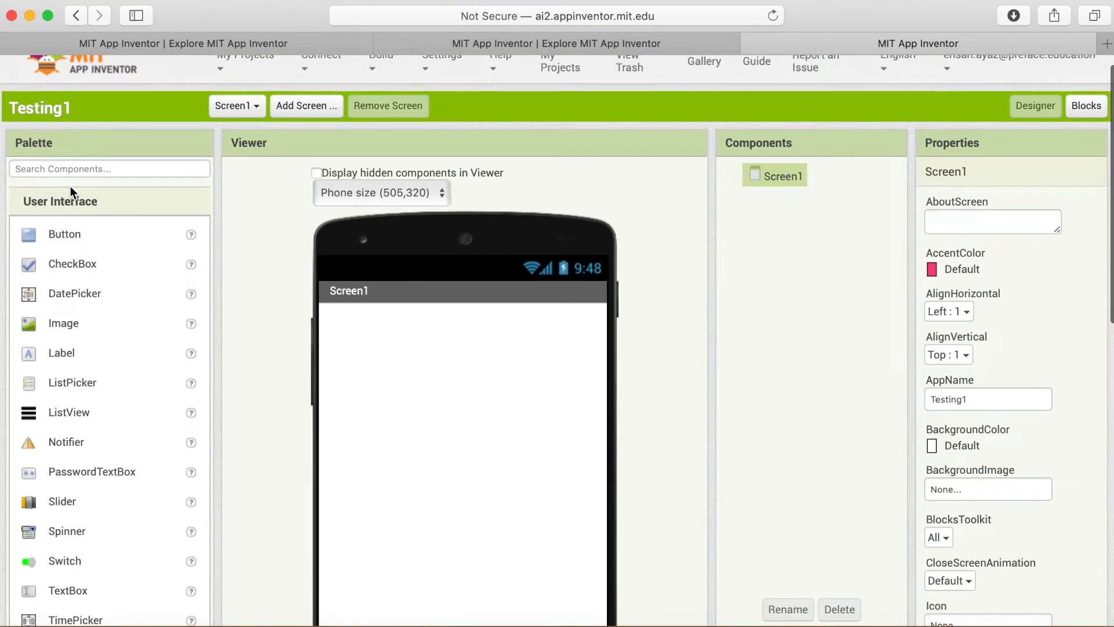
{"action": "scroll", "coordinate": [76, 194], "scroll_direction": "down", "scroll_amount": 1}
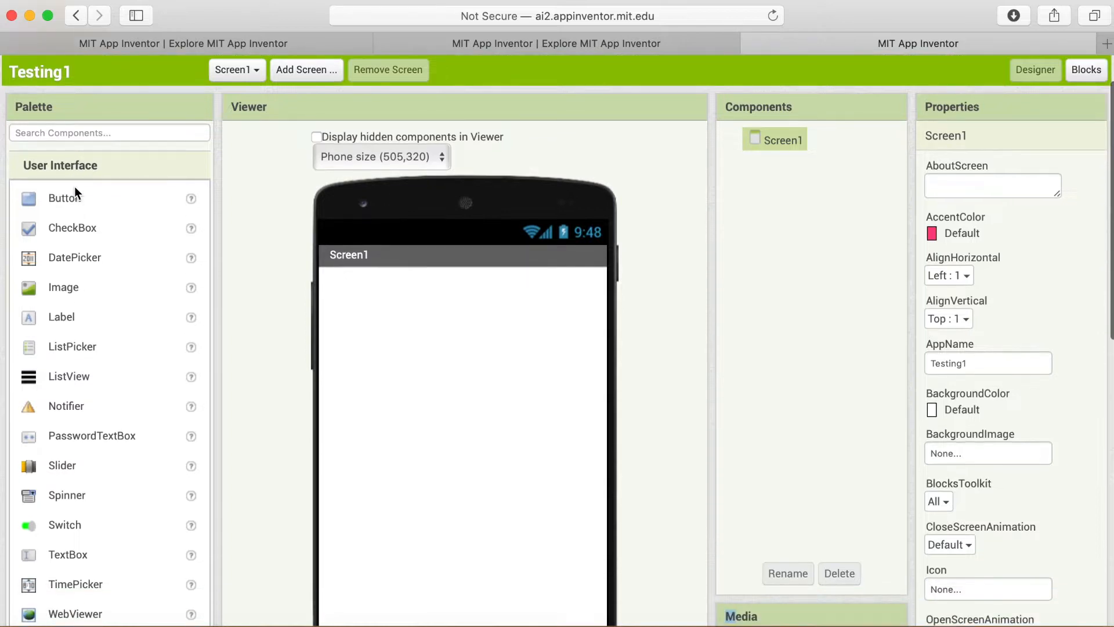
{"action": "scroll", "coordinate": [75, 187], "scroll_direction": "down", "scroll_amount": 1}
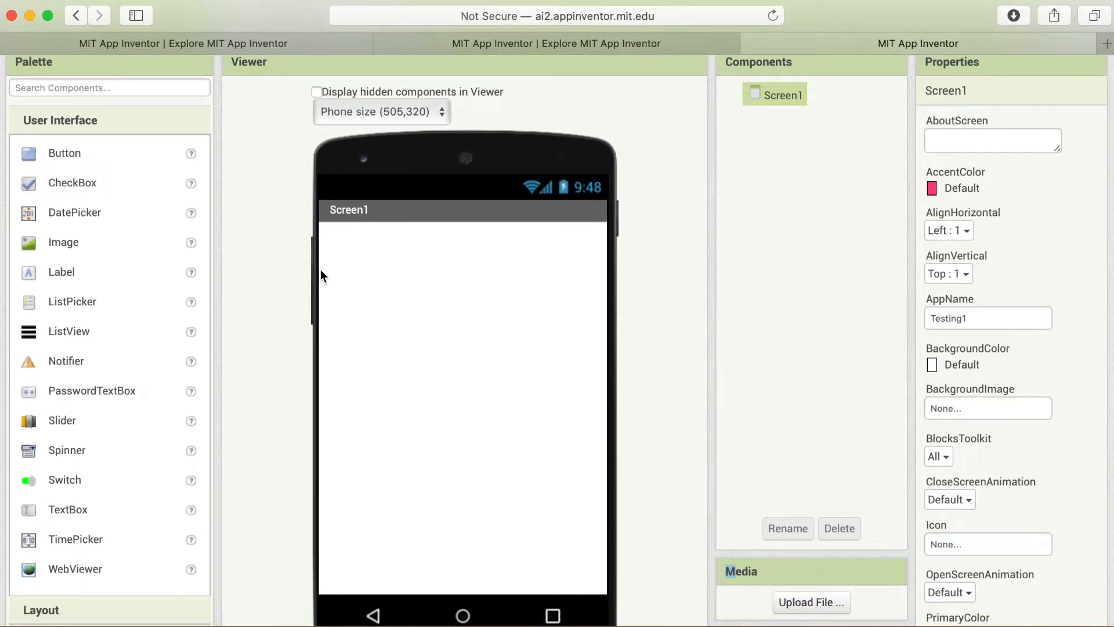
Step: Add an Image component to Screen1 and place a Button component below it
{"action": "scroll", "coordinate": [321, 270], "scroll_direction": "up", "scroll_amount": 2}
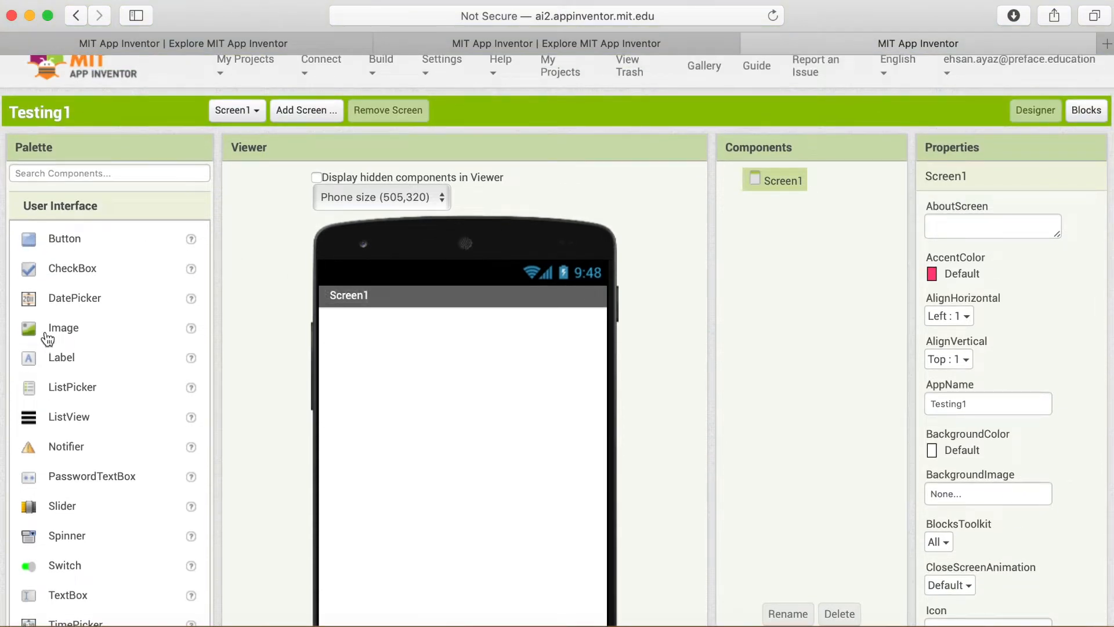
{"action": "left_click_drag", "start_coordinate": [53, 329], "coordinate": [419, 370]}
{"action": "scroll", "coordinate": [419, 374], "scroll_direction": "down", "scroll_amount": 2}
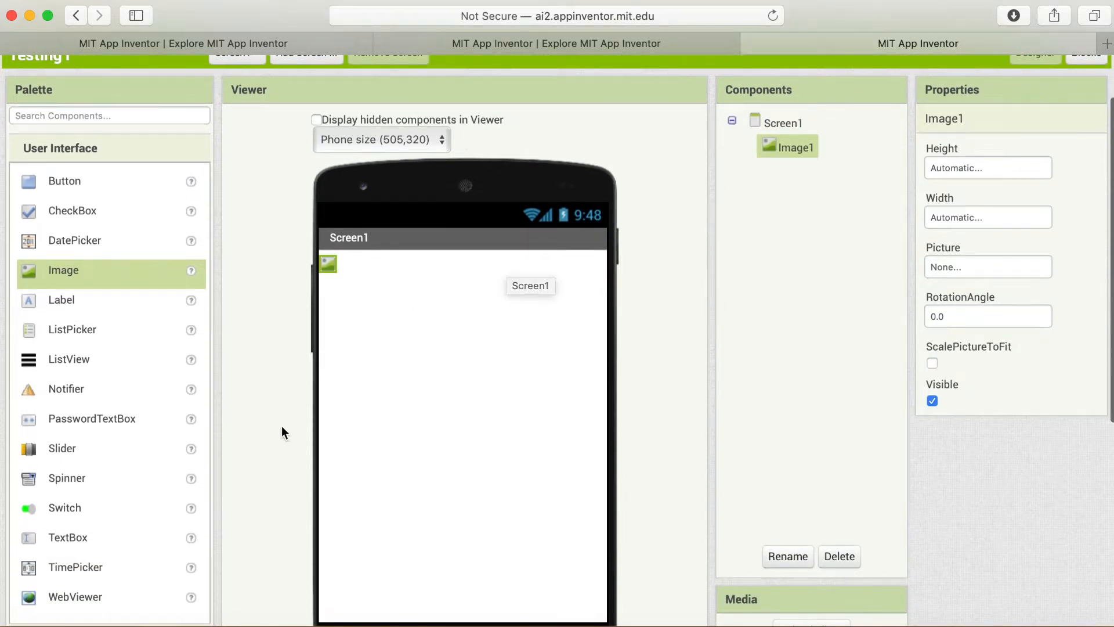
{"action": "scroll", "coordinate": [385, 415], "scroll_direction": "down", "scroll_amount": 1}
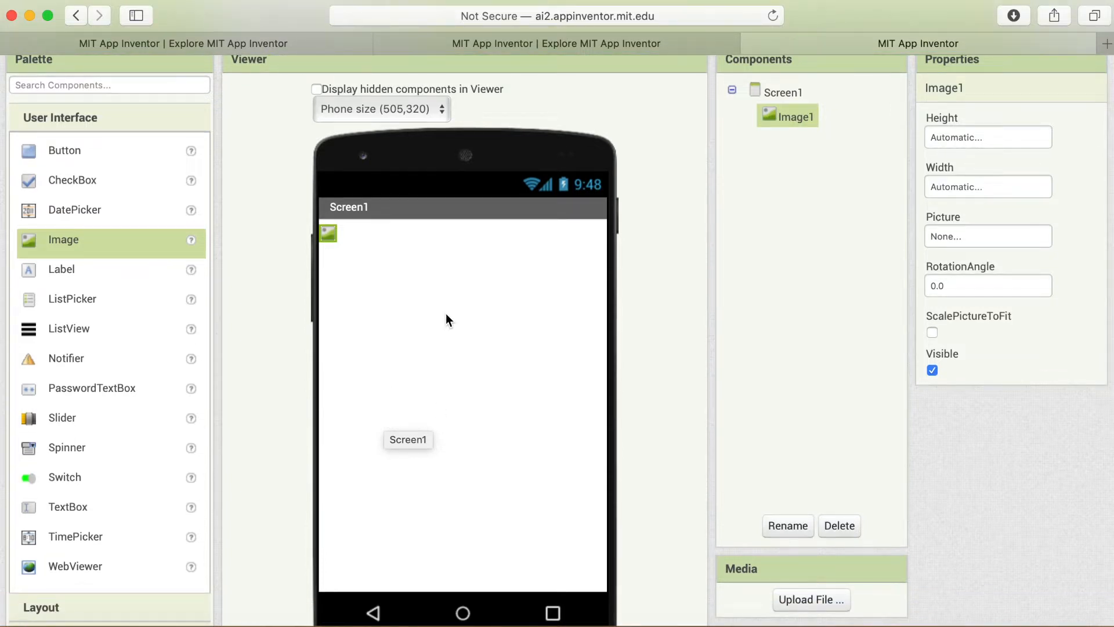
{"action": "scroll", "coordinate": [445, 313], "scroll_direction": "up", "scroll_amount": 2}
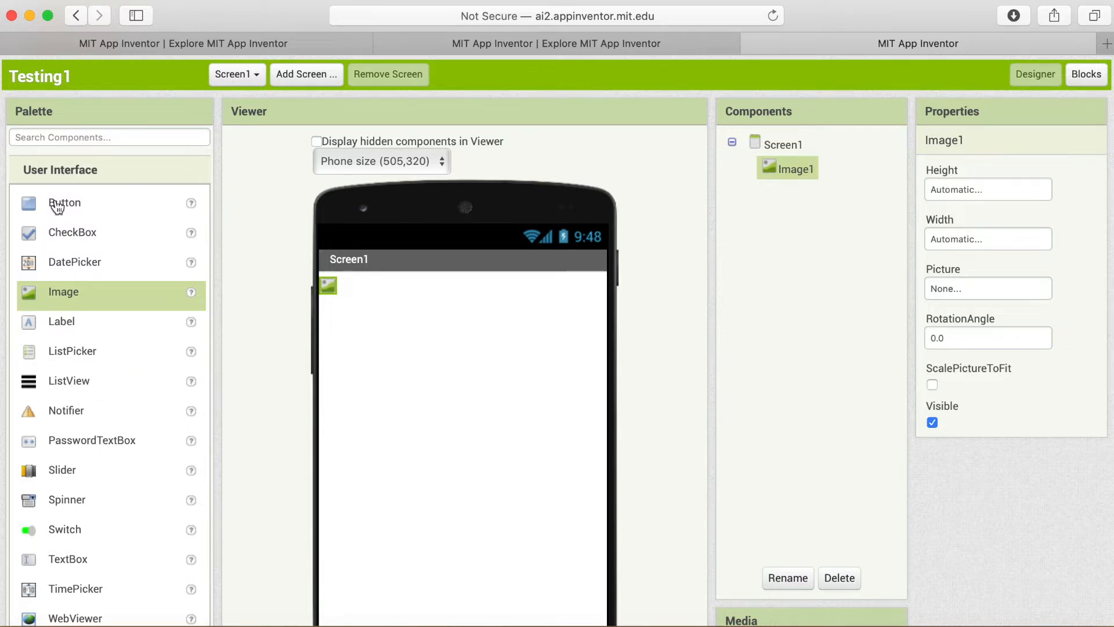
{"action": "left_click_drag", "start_coordinate": [57, 206], "coordinate": [386, 345]}
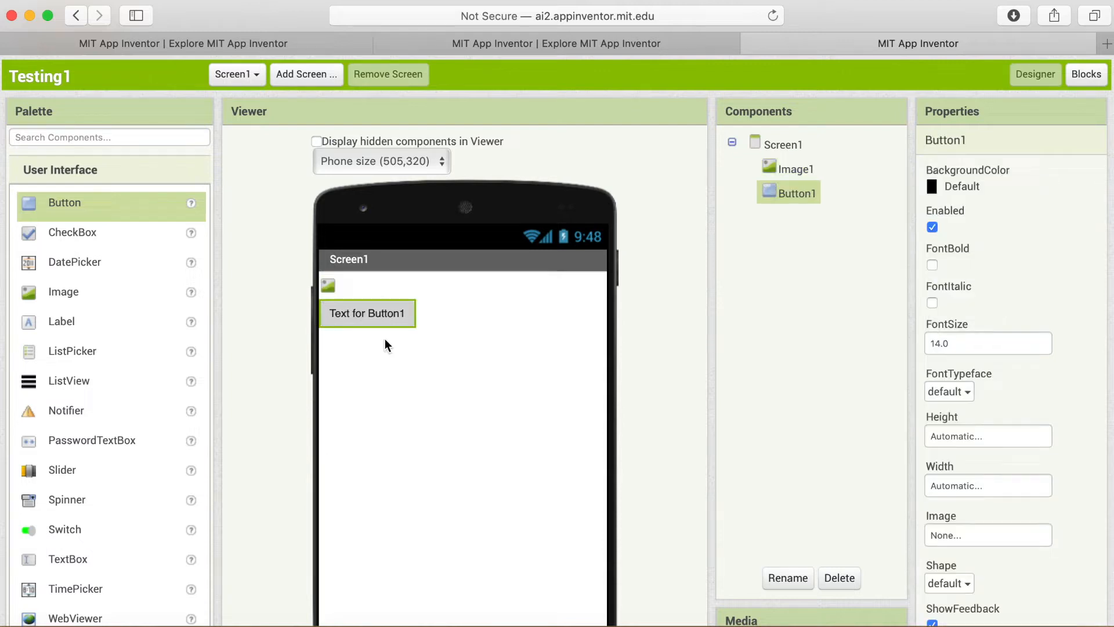
Step: Compare the properties of Image1 and Button1, and examine the button's full property list and the media upload section
{"action": "left_click", "coordinate": [787, 174]}
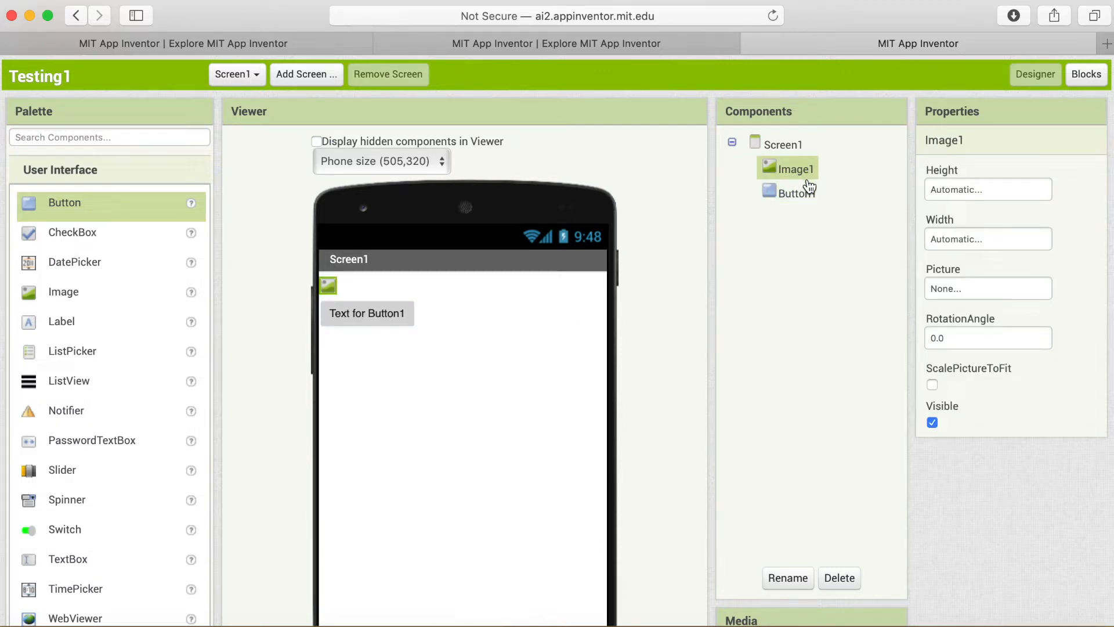
{"action": "left_click", "coordinate": [796, 197]}
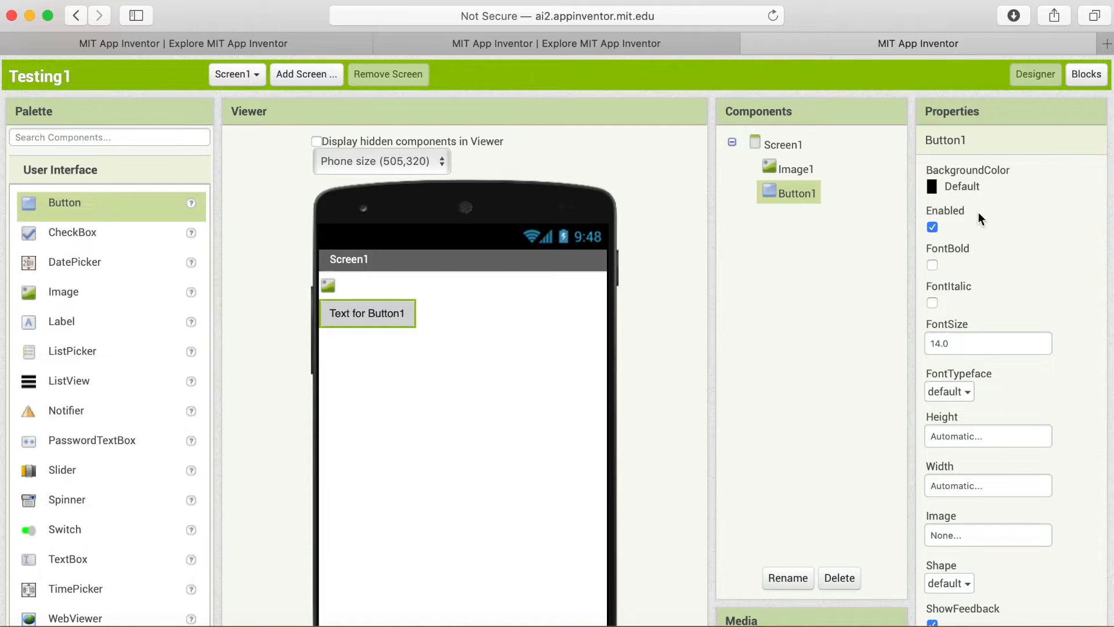
{"action": "left_click", "coordinate": [791, 174]}
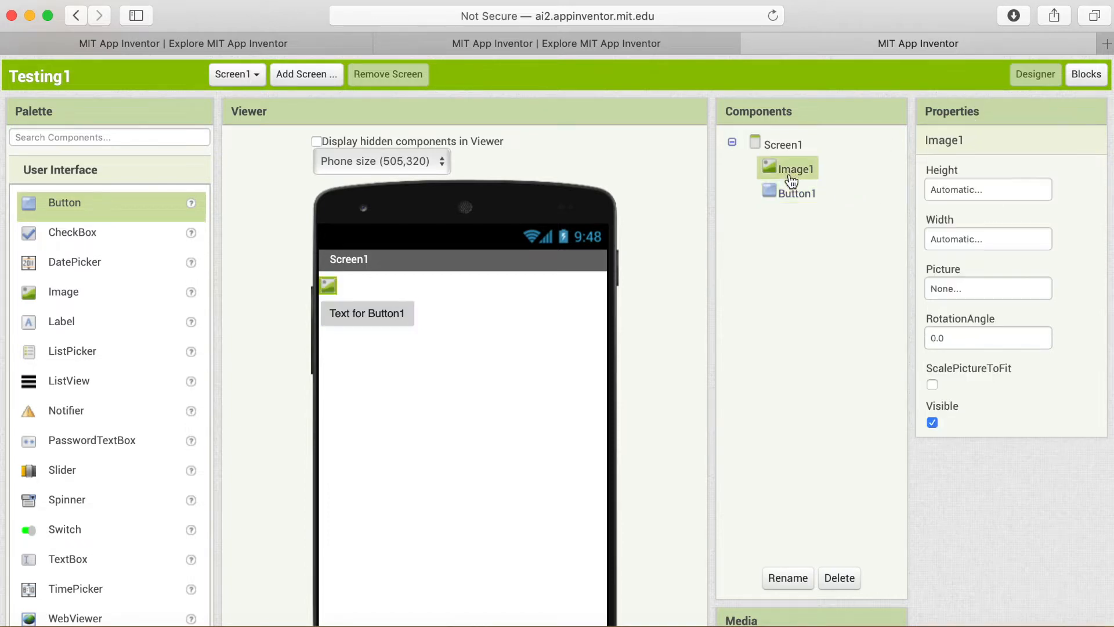
{"action": "left_click", "coordinate": [792, 194]}
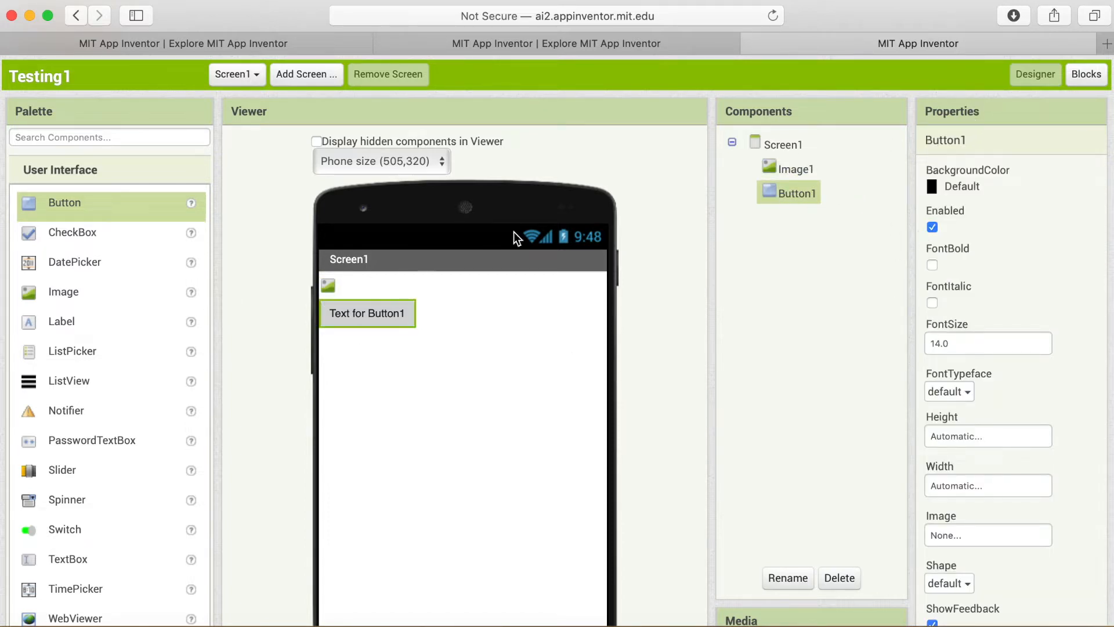
{"action": "scroll", "coordinate": [973, 249], "scroll_direction": "down", "scroll_amount": 2}
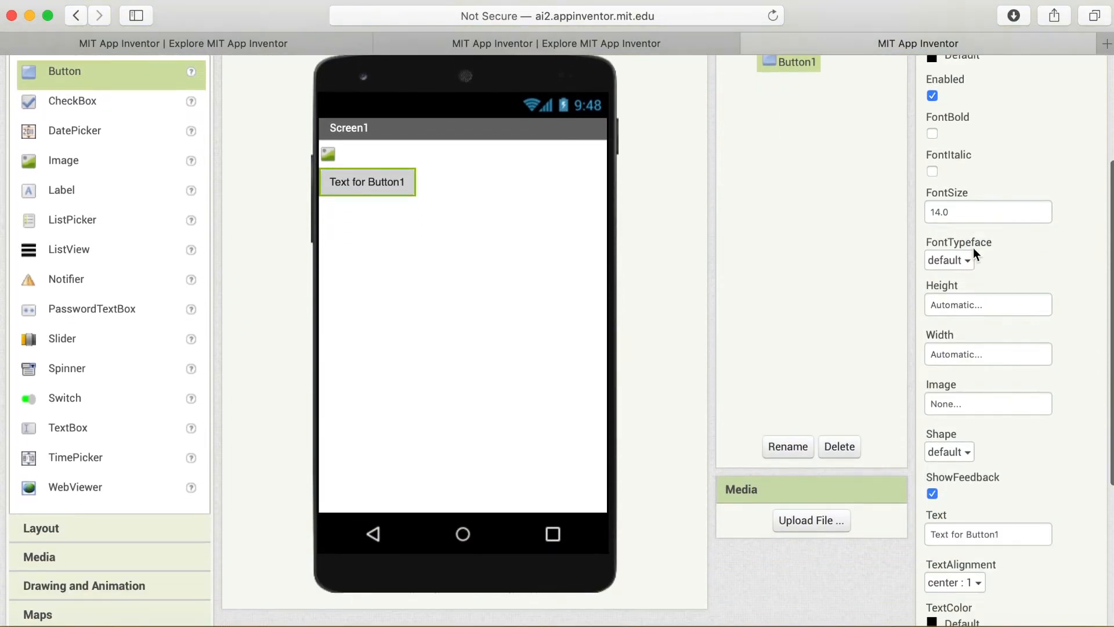
{"action": "scroll", "coordinate": [878, 274], "scroll_direction": "up", "scroll_amount": 2}
{"action": "scroll", "coordinate": [878, 274], "scroll_direction": "down", "scroll_amount": 3}
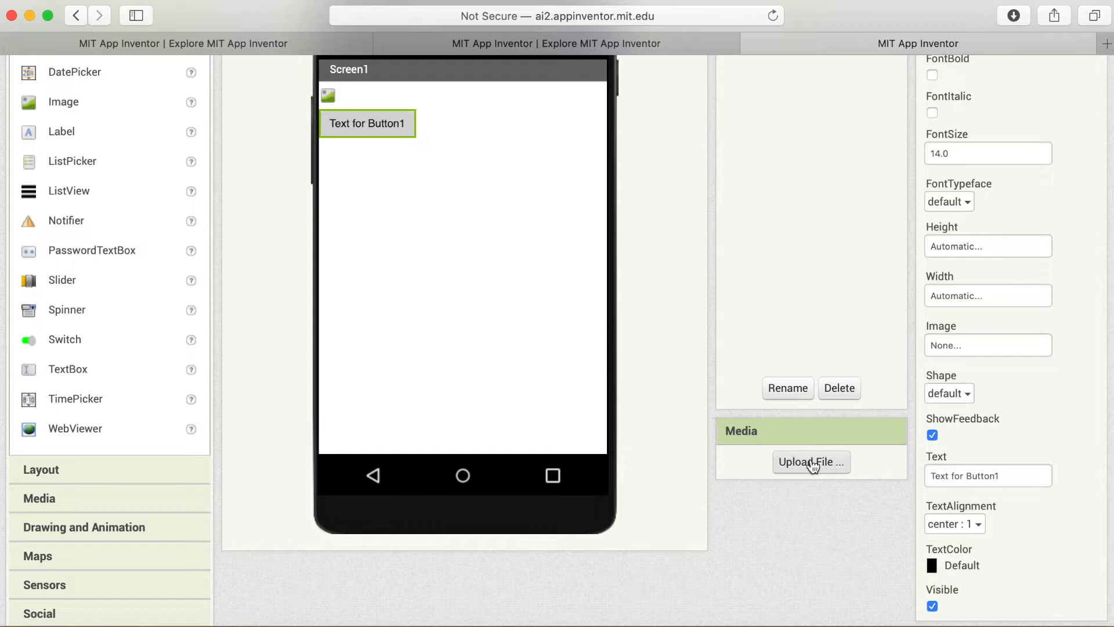
{"action": "scroll", "coordinate": [812, 465], "scroll_direction": "up", "scroll_amount": 1}
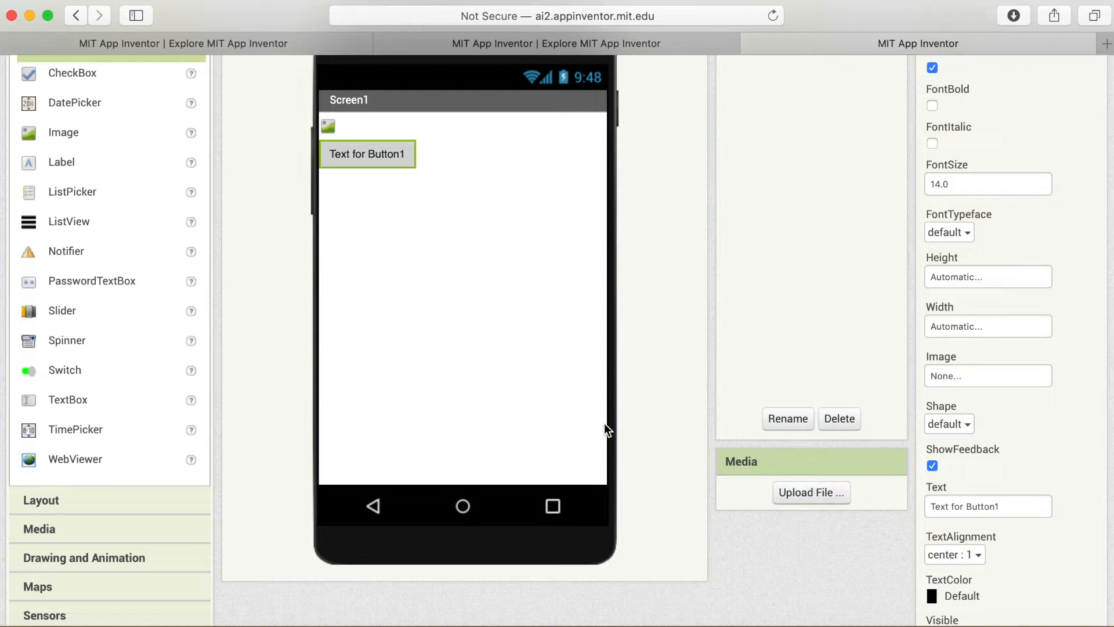
{"action": "scroll", "coordinate": [605, 429], "scroll_direction": "up", "scroll_amount": 5}
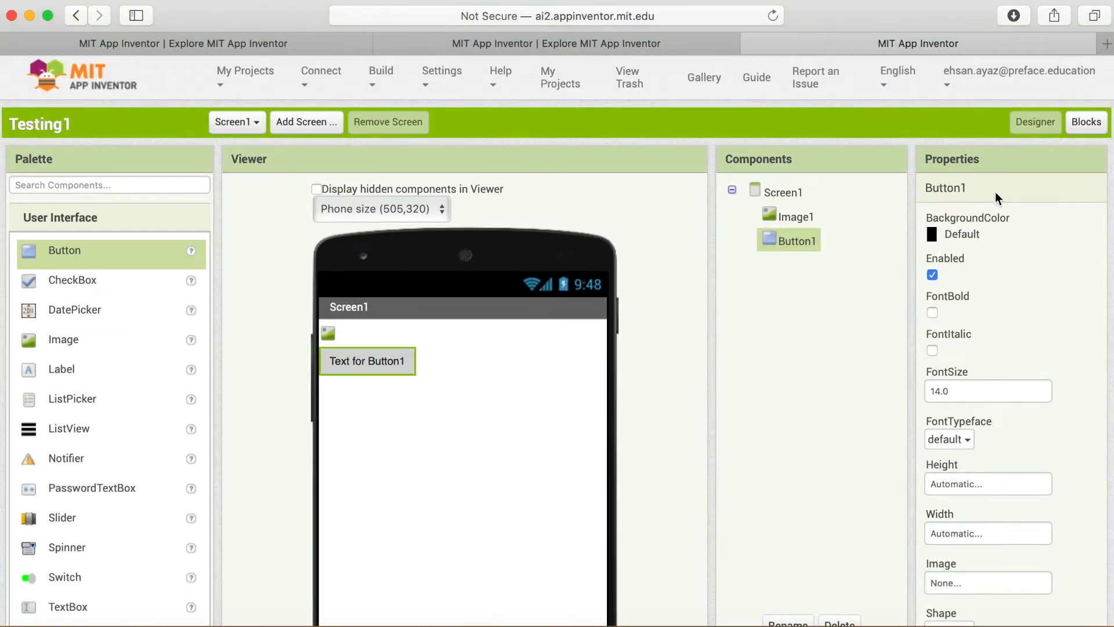
Step: In the Blocks editor, place an if-then control block in the workspace and a set Image1.Height block just below its then slot
{"action": "left_click", "coordinate": [1083, 124]}
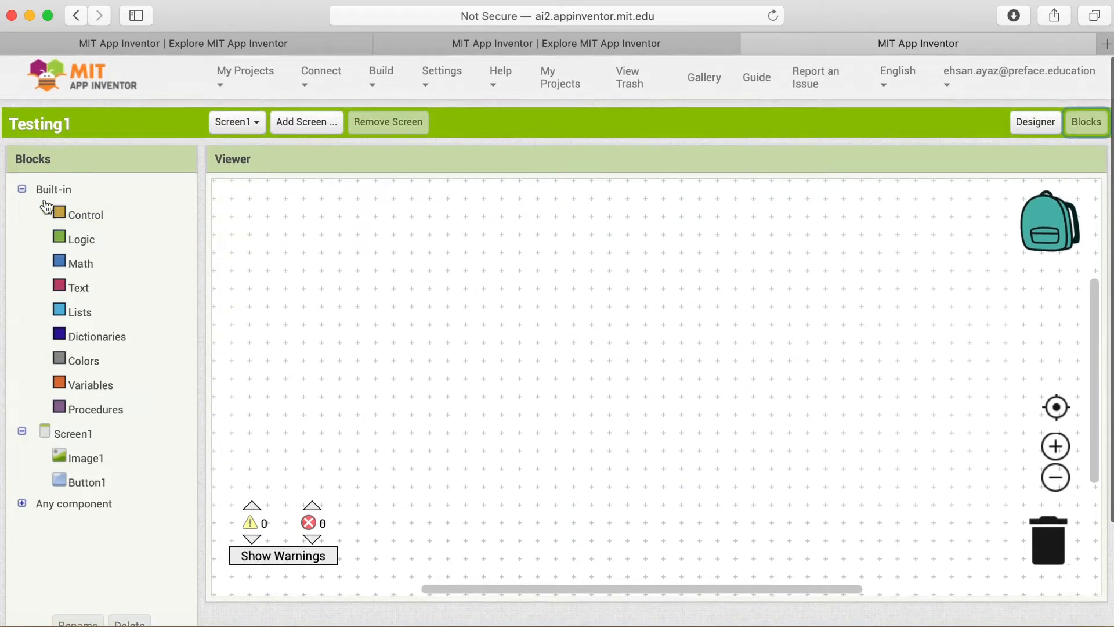
{"action": "left_click_drag", "start_coordinate": [15, 165], "coordinate": [52, 160]}
{"action": "left_click_drag", "start_coordinate": [211, 158], "coordinate": [276, 156]}
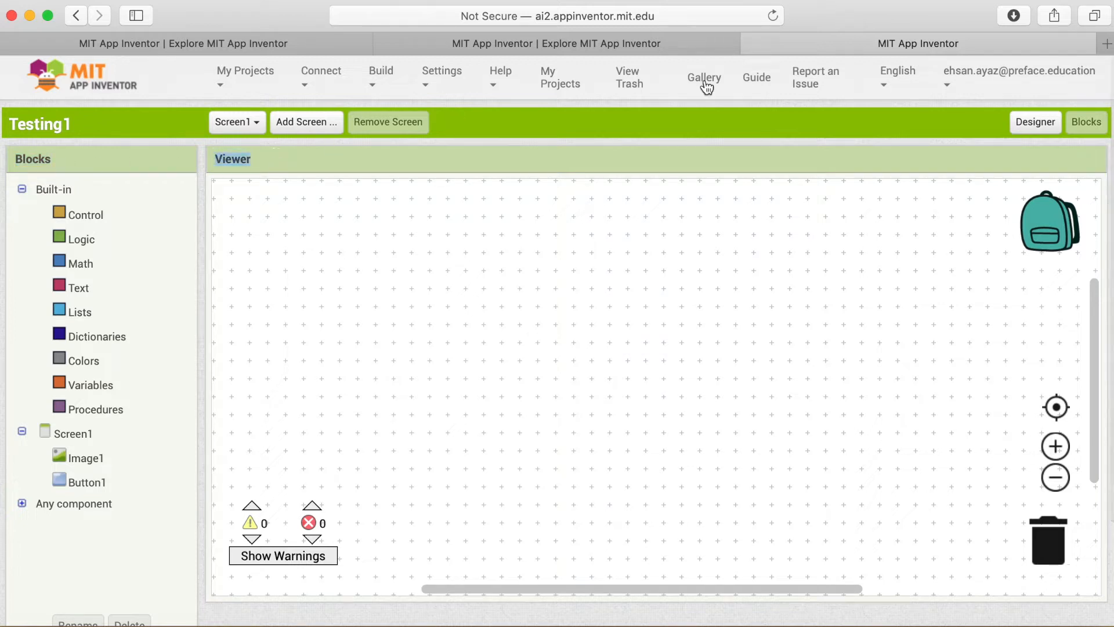
{"action": "left_click", "coordinate": [1034, 119]}
{"action": "left_click", "coordinate": [1090, 124]}
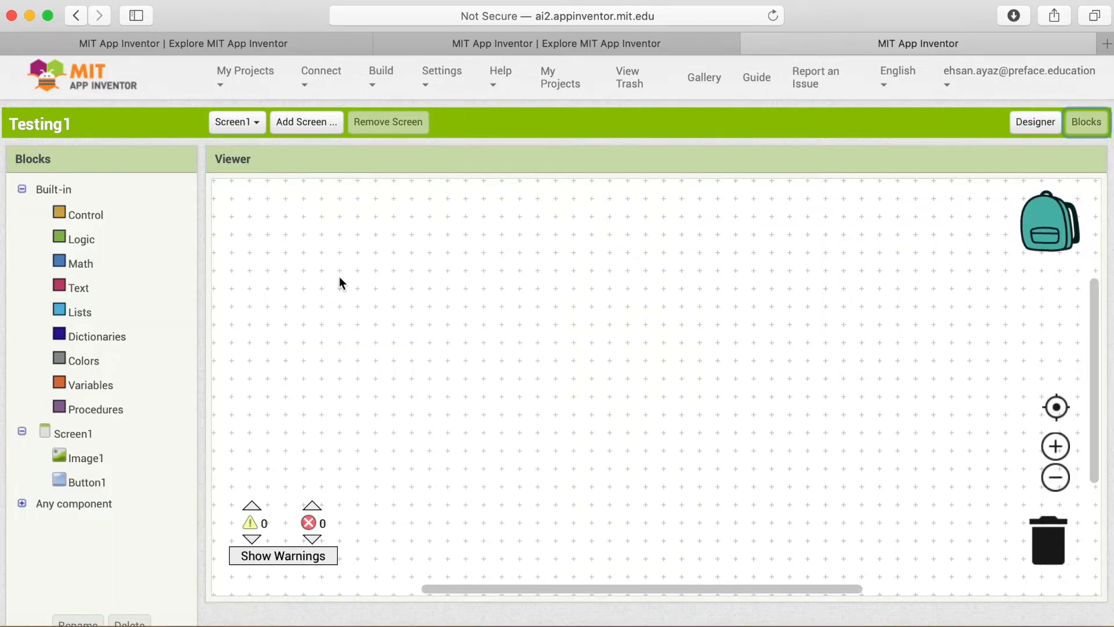
{"action": "left_click", "coordinate": [79, 216]}
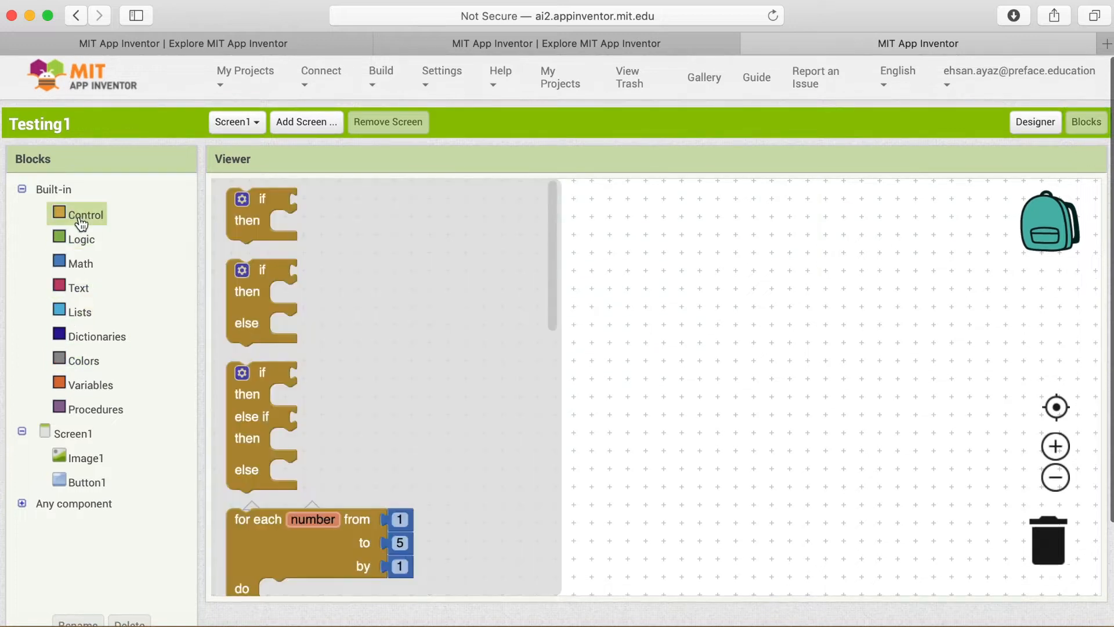
{"action": "left_click_drag", "start_coordinate": [255, 209], "coordinate": [243, 202]}
{"action": "left_click_drag", "start_coordinate": [398, 216], "coordinate": [691, 245]}
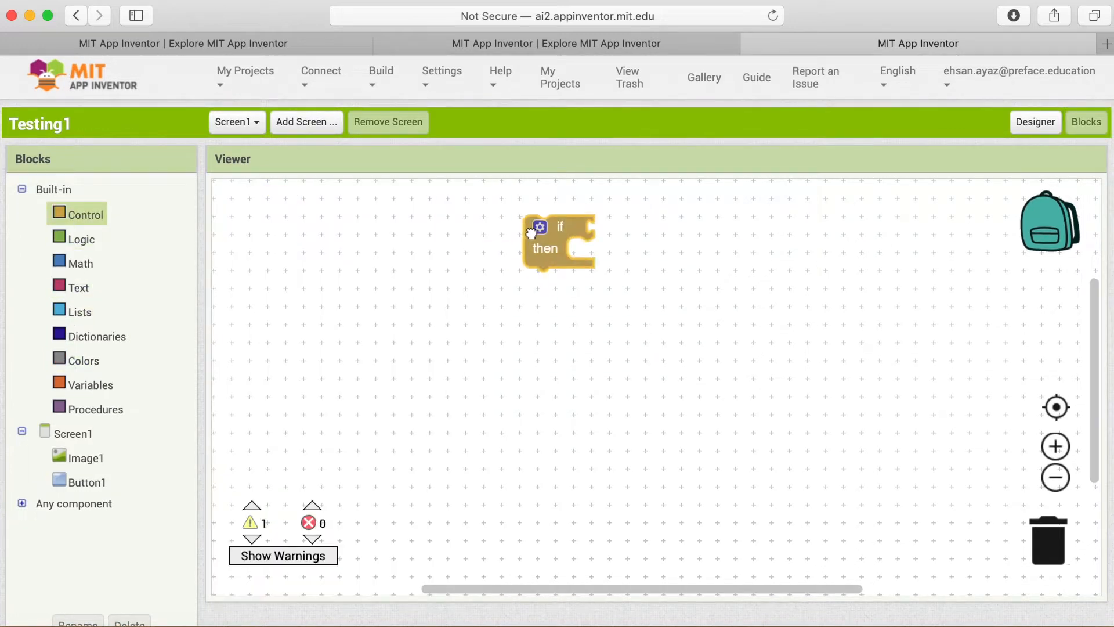
{"action": "left_click", "coordinate": [79, 461]}
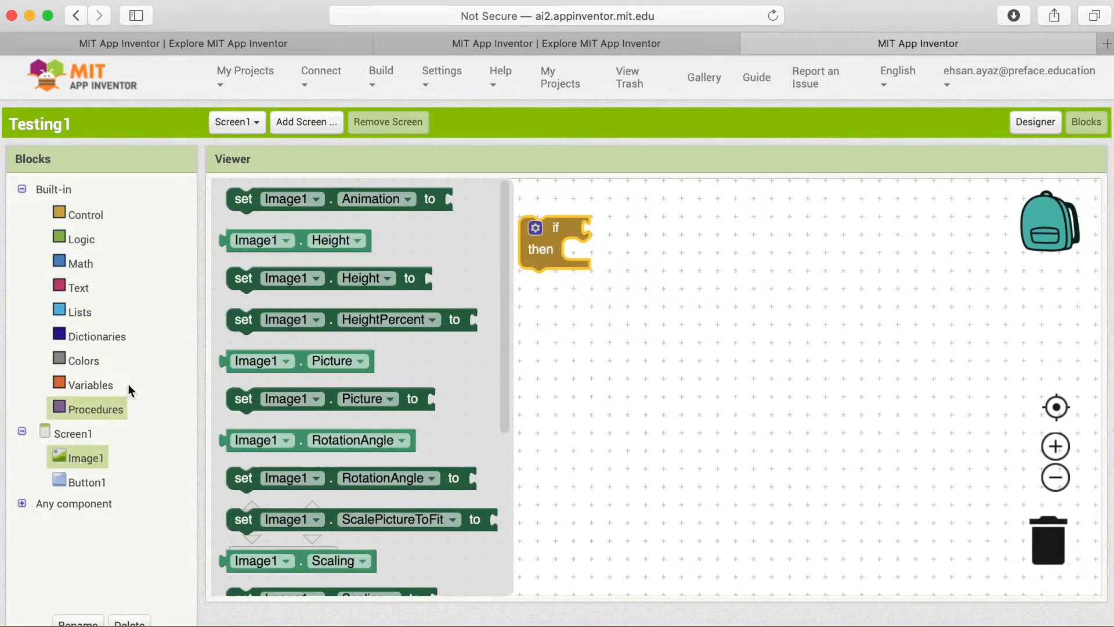
{"action": "left_click_drag", "start_coordinate": [233, 296], "coordinate": [582, 264]}
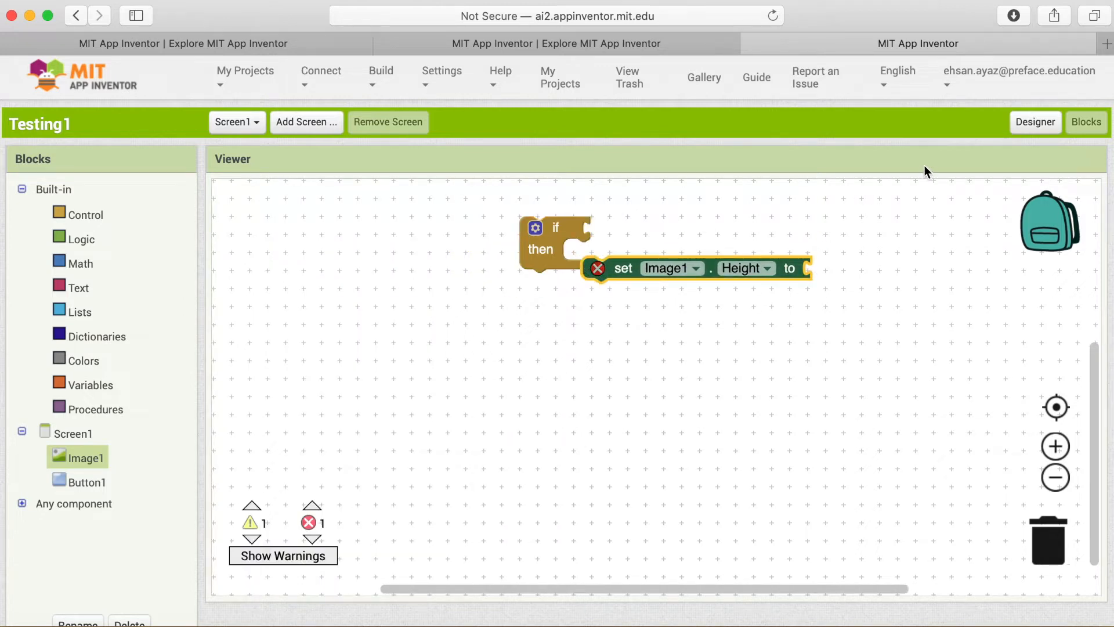
Step: Return to the Designer and add a second Image component to Screen1 below Button1
{"action": "left_click", "coordinate": [1016, 124]}
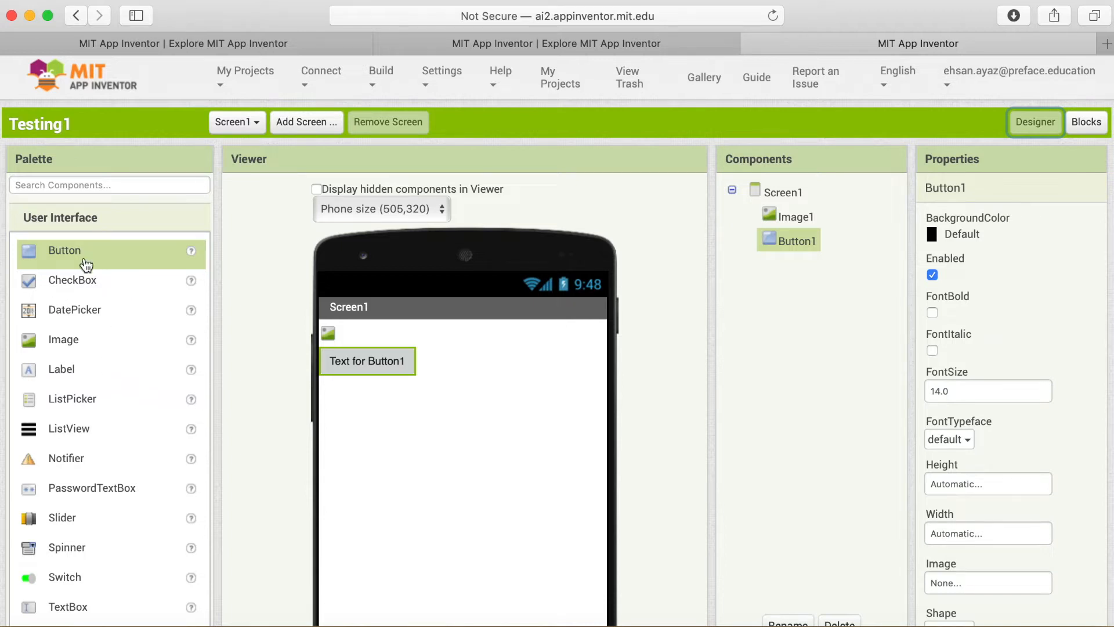
{"action": "scroll", "coordinate": [77, 280], "scroll_direction": "down", "scroll_amount": 2}
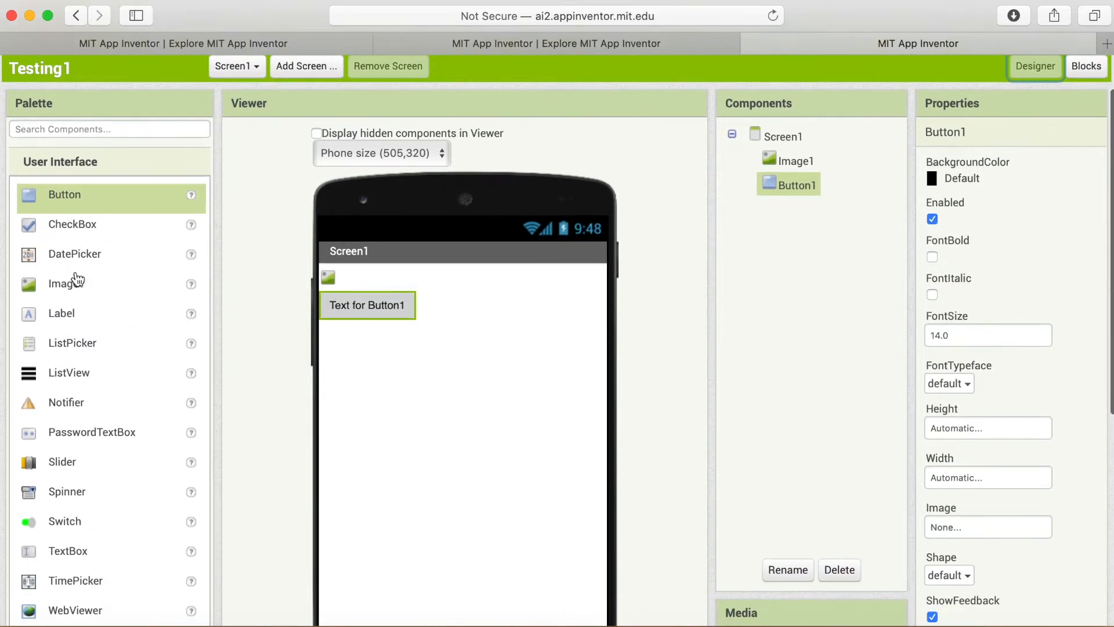
{"action": "left_click_drag", "start_coordinate": [60, 290], "coordinate": [385, 342]}
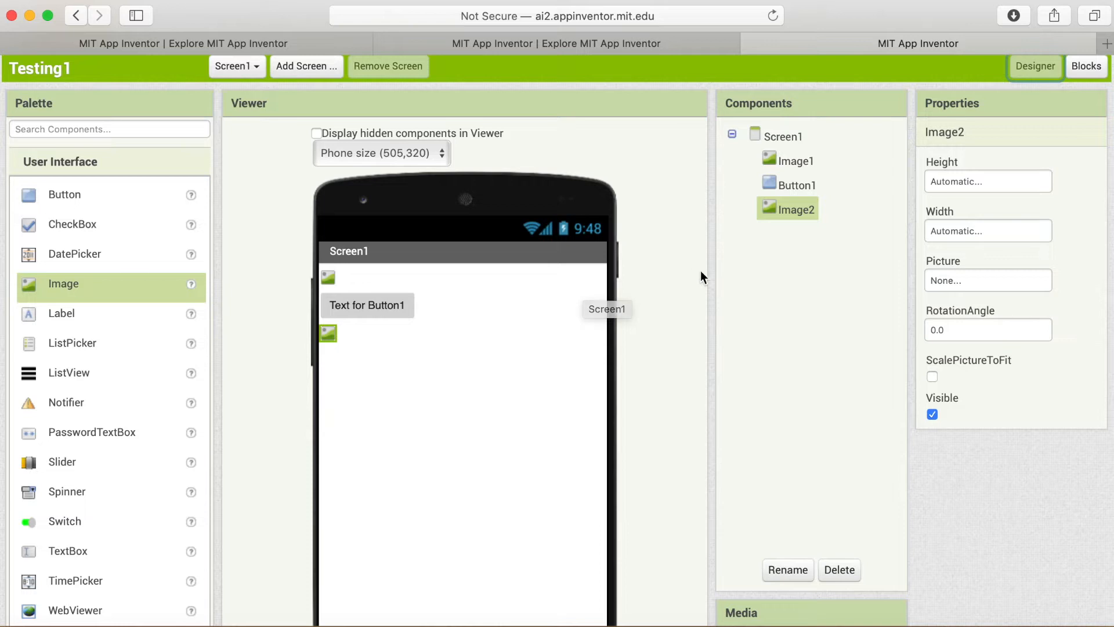
Step: Rename the Image2 component as name
{"action": "left_click", "coordinate": [798, 213]}
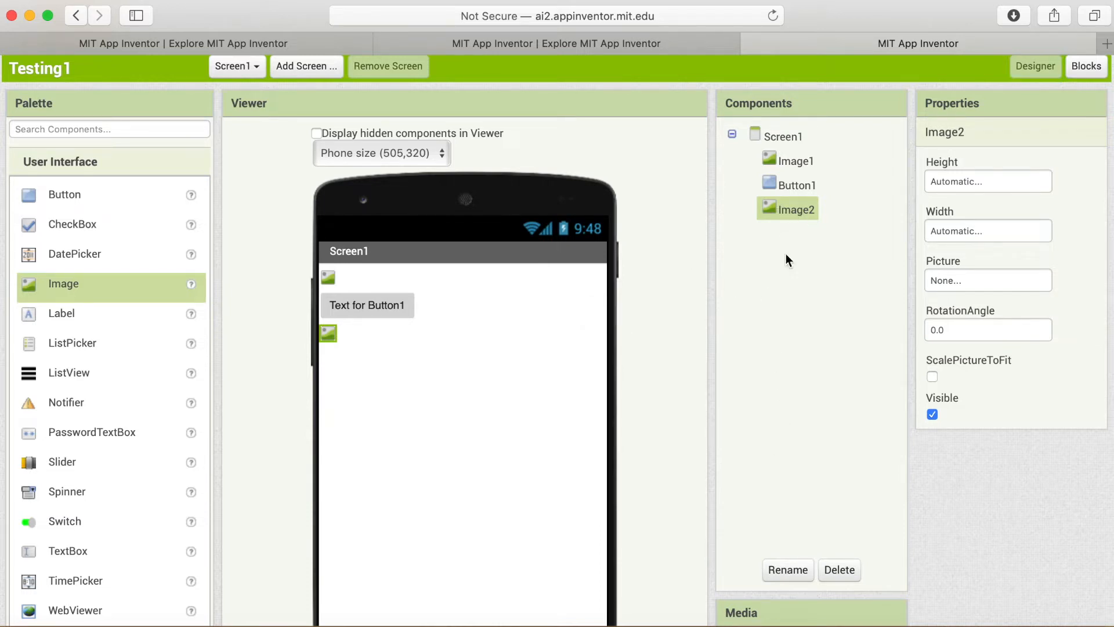
{"action": "left_click", "coordinate": [783, 563]}
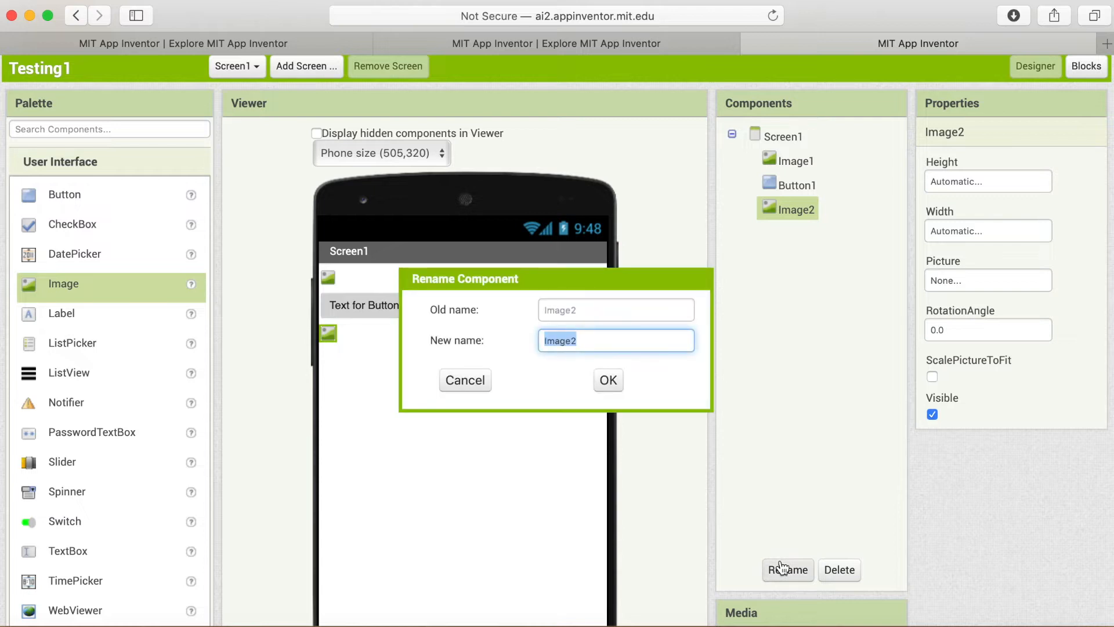
{"action": "type", "text": "name"}
{"action": "key", "text": "Return"}
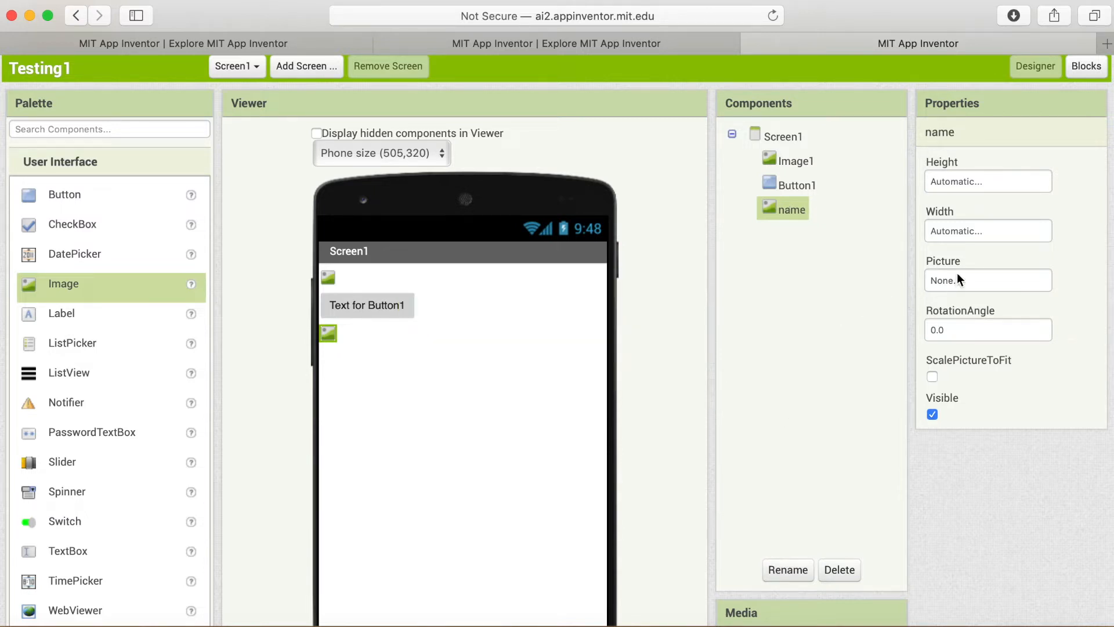
Step: Set the height of the name image component to 50 percent
{"action": "left_click", "coordinate": [962, 189]}
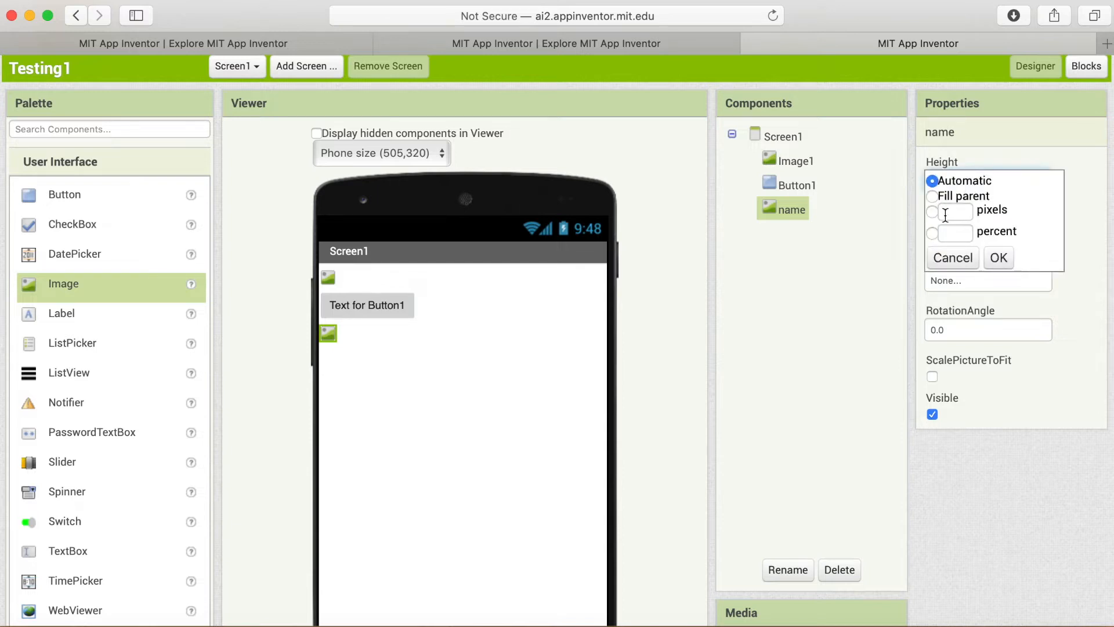
{"action": "left_click", "coordinate": [944, 234]}
{"action": "type", "text": "50"}
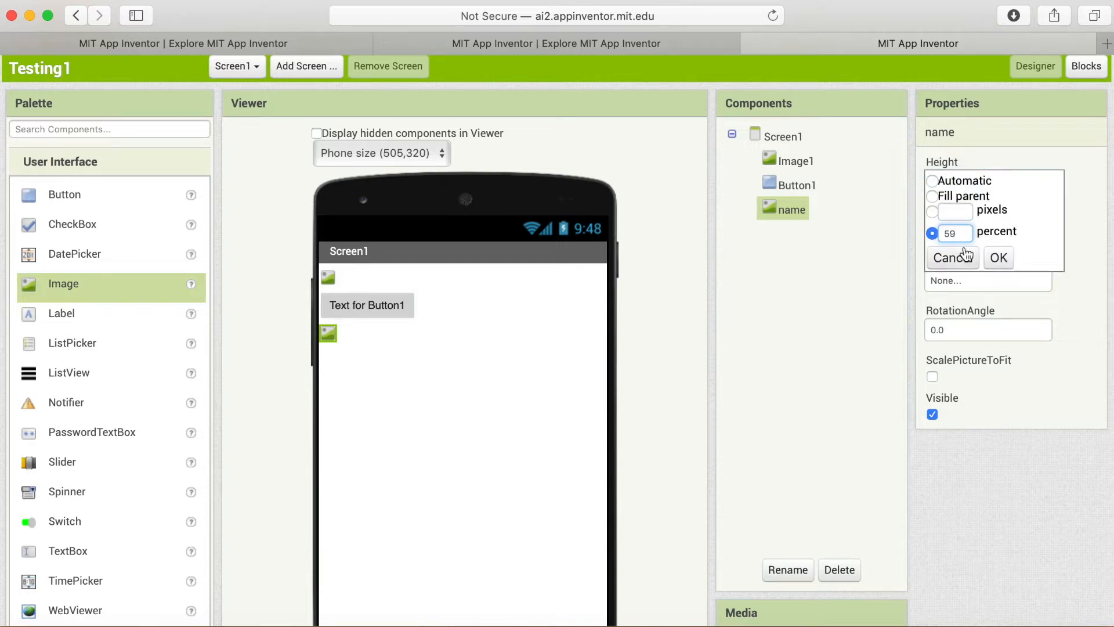
{"action": "key", "text": "BackSpace"}
{"action": "type", "text": "0"}
{"action": "left_click", "coordinate": [999, 258]}
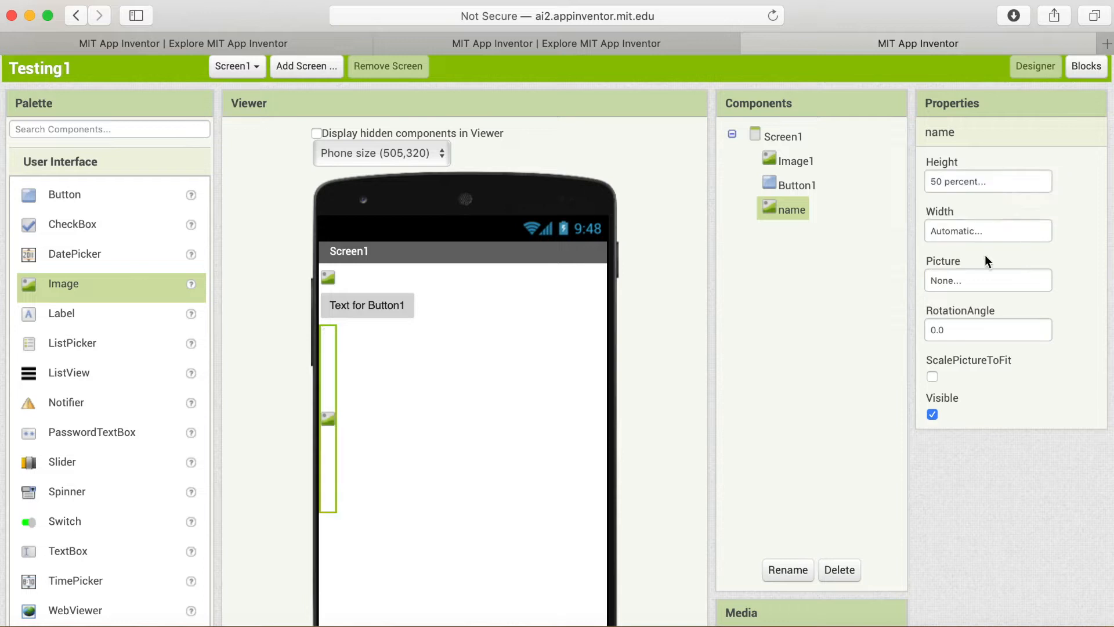
Step: Set the width of the name image component to 50 percent
{"action": "left_click", "coordinate": [949, 238]}
{"action": "left_click", "coordinate": [954, 282]}
{"action": "type", "text": "50"}
{"action": "left_click", "coordinate": [997, 309]}
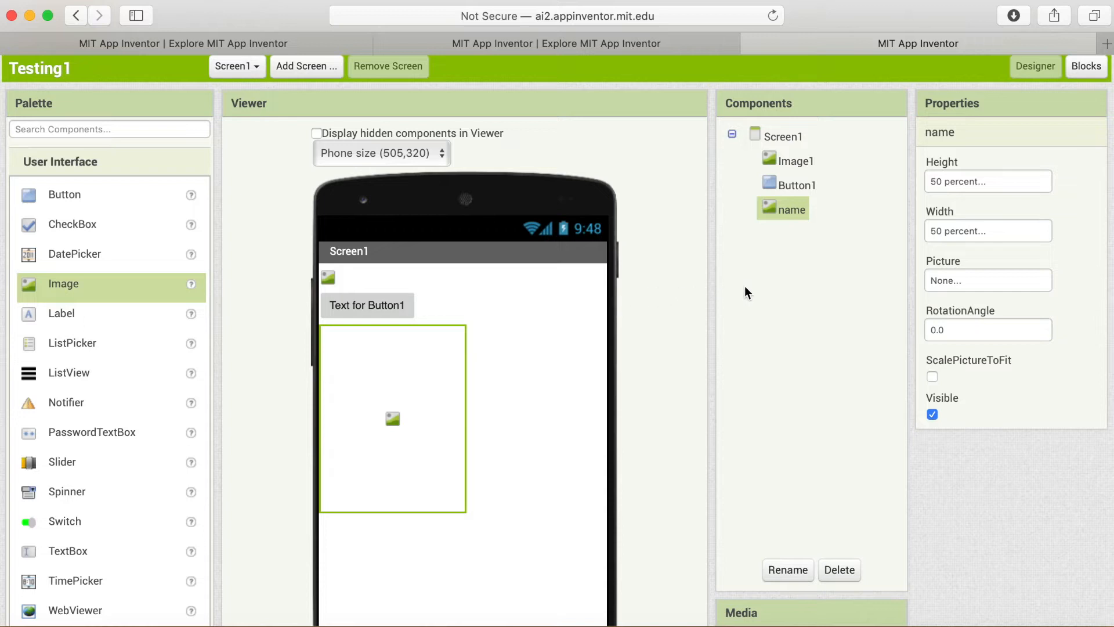
Step: In the Blocks editor, add an if-then-else control block below the if-then block and reduce the workspace zoom
{"action": "left_click", "coordinate": [1081, 68]}
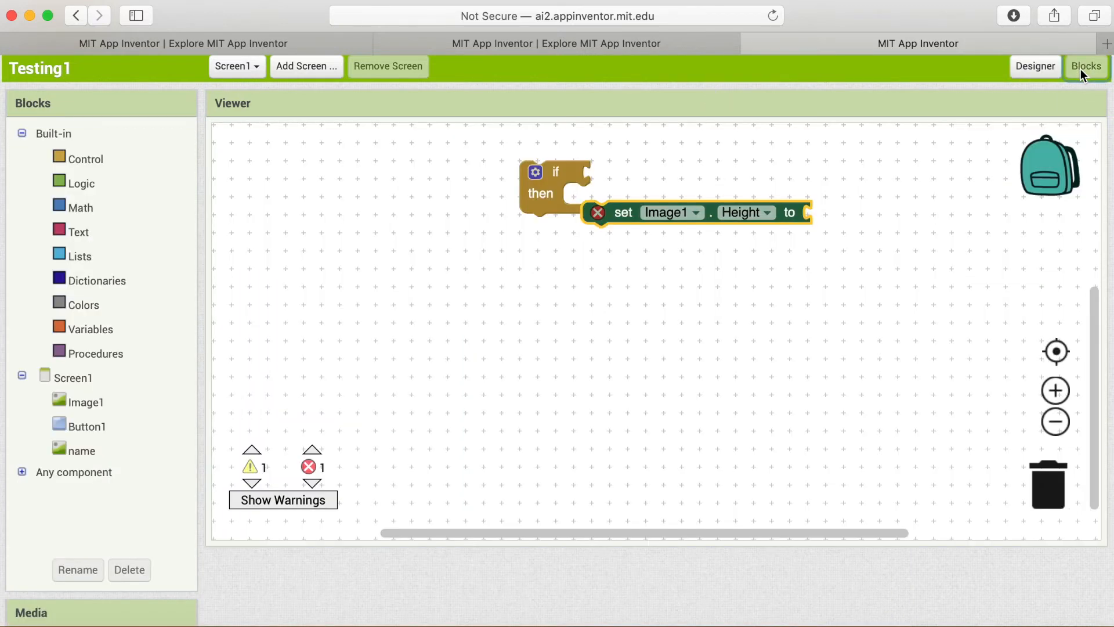
{"action": "scroll", "coordinate": [85, 185], "scroll_direction": "up", "scroll_amount": 1}
{"action": "left_click", "coordinate": [87, 186]}
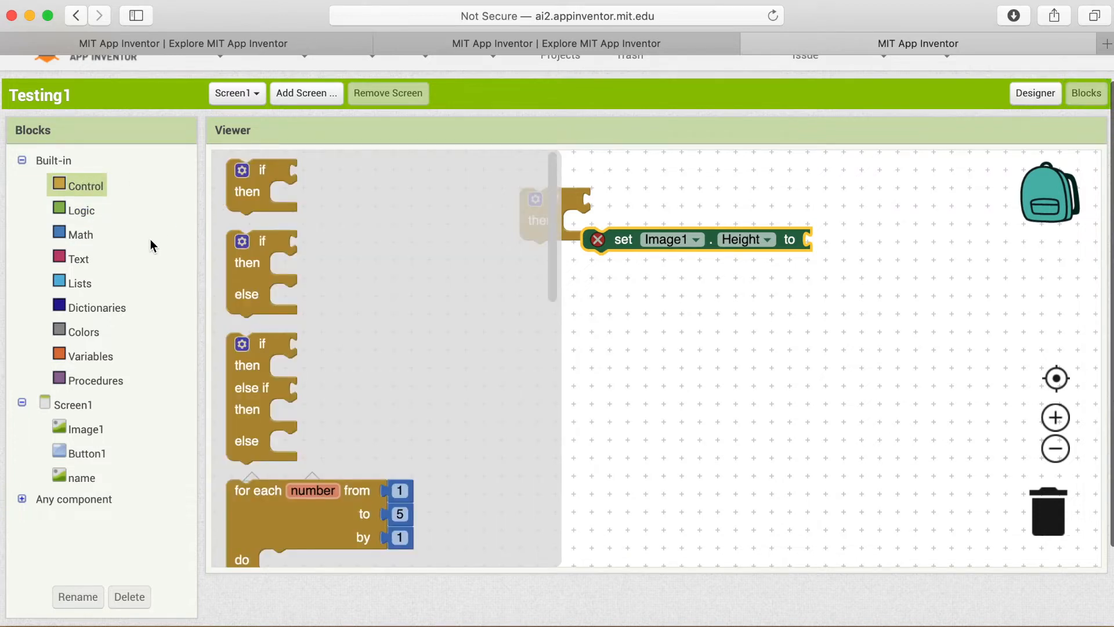
{"action": "scroll", "coordinate": [106, 246], "scroll_direction": "down", "scroll_amount": 1}
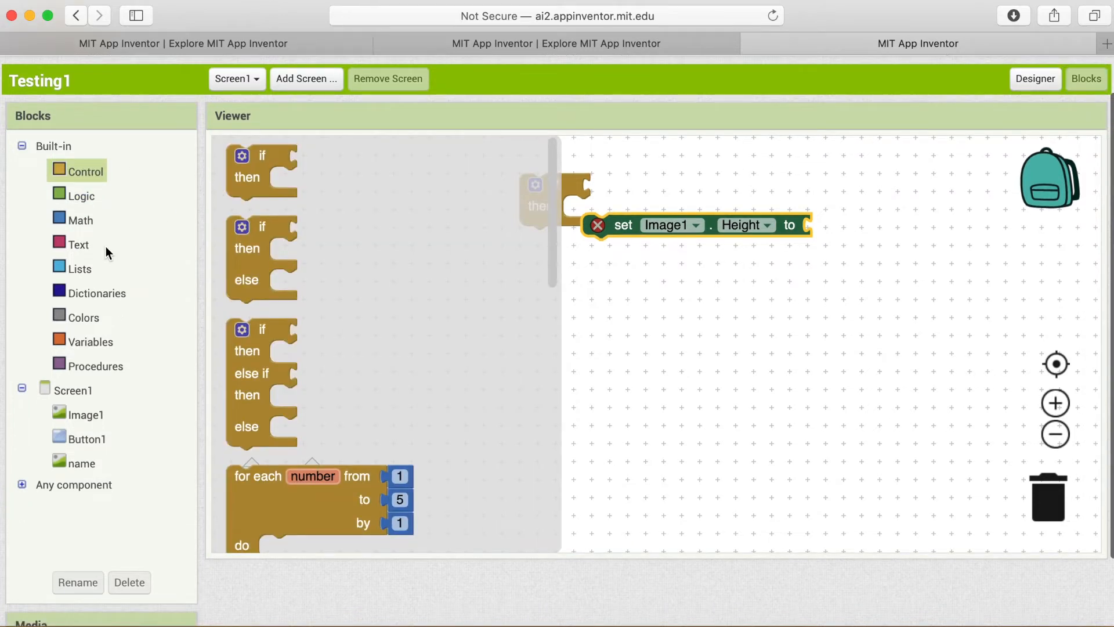
{"action": "scroll", "coordinate": [106, 246], "scroll_direction": "down", "scroll_amount": 2}
{"action": "left_click_drag", "start_coordinate": [249, 215], "coordinate": [545, 249]}
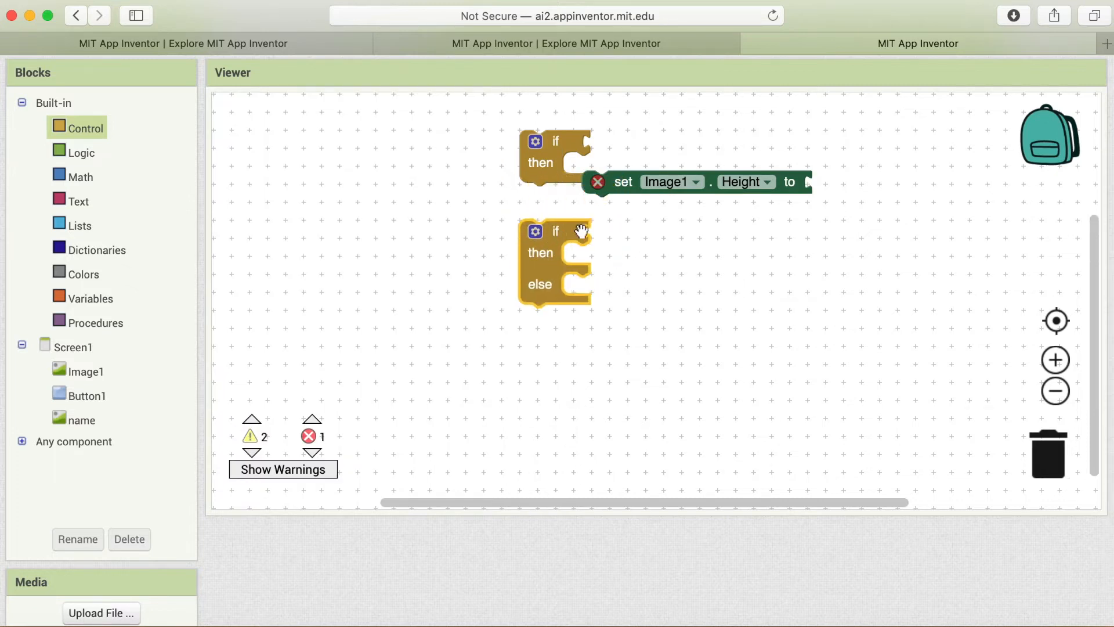
{"action": "left_click", "coordinate": [1055, 391]}
{"action": "left_click", "coordinate": [1055, 391]}
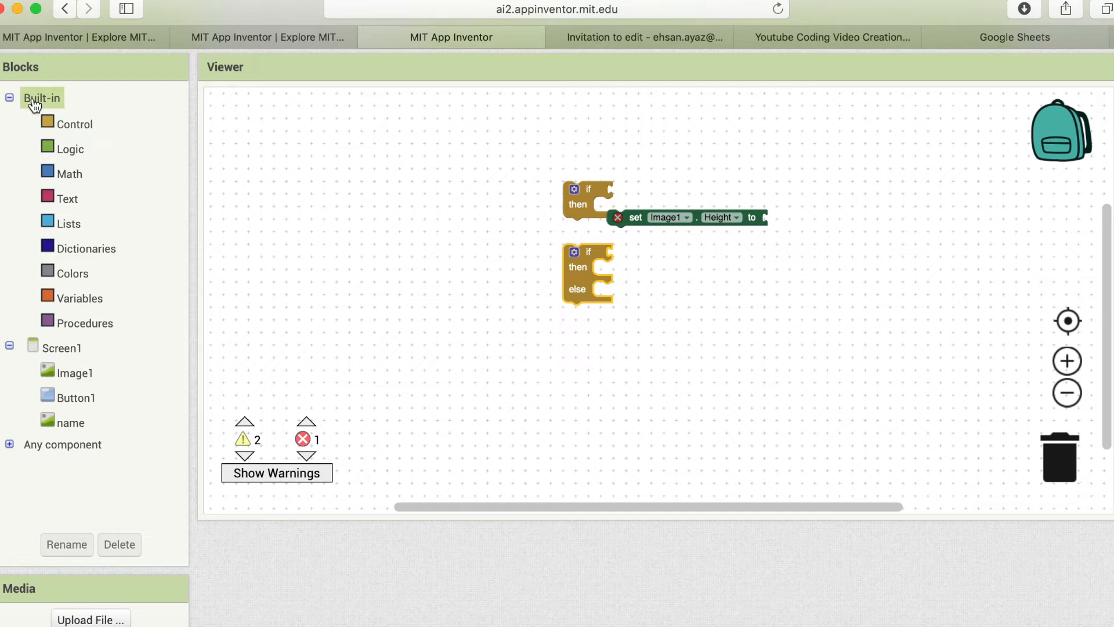
Step: Examine the full list of built-in Control blocks, from the conditionals to the screen and break blocks
{"action": "left_click", "coordinate": [79, 133]}
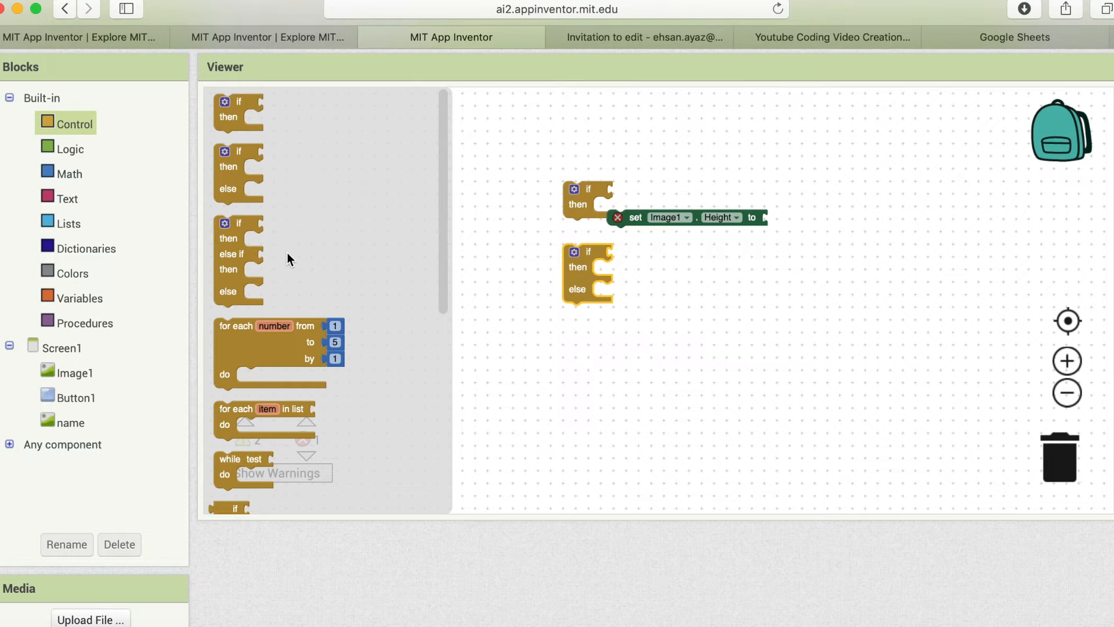
{"action": "scroll", "coordinate": [287, 254], "scroll_direction": "down", "scroll_amount": 3}
{"action": "scroll", "coordinate": [288, 254], "scroll_direction": "down", "scroll_amount": 5}
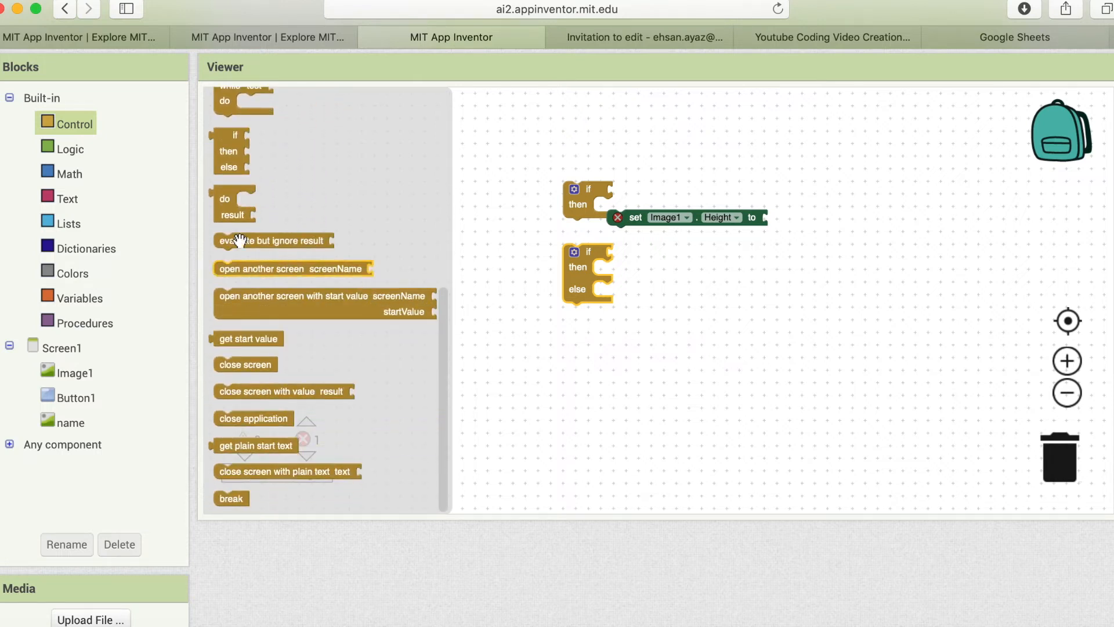
{"action": "scroll", "coordinate": [58, 214], "scroll_direction": "down", "scroll_amount": 1}
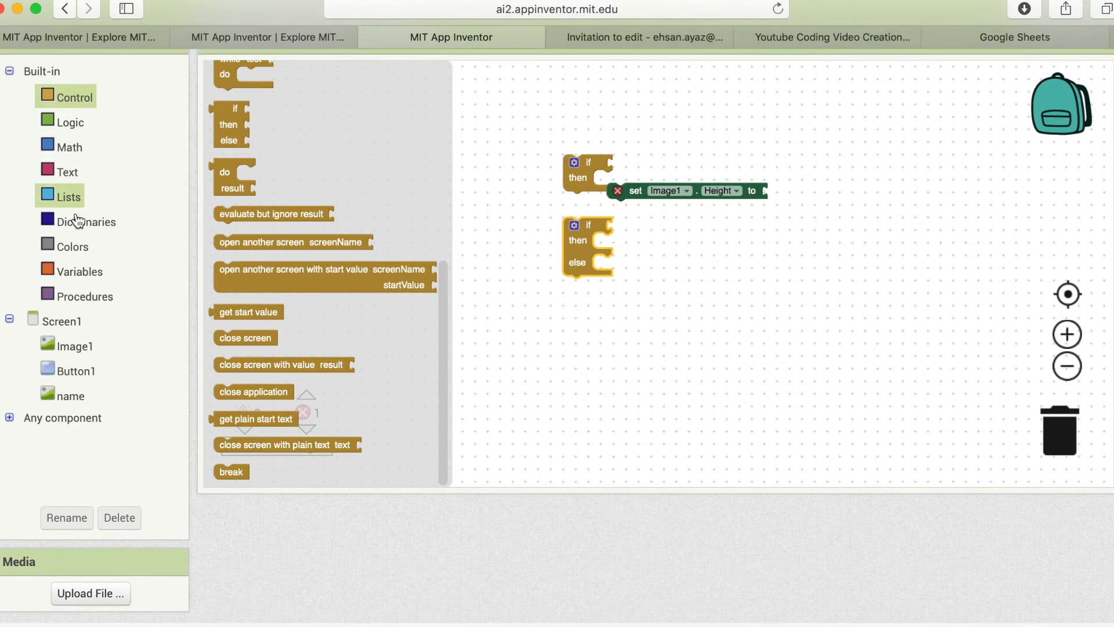
Step: Examine the event, method and property blocks available for Screen1, Image1 and Button1
{"action": "left_click", "coordinate": [58, 321]}
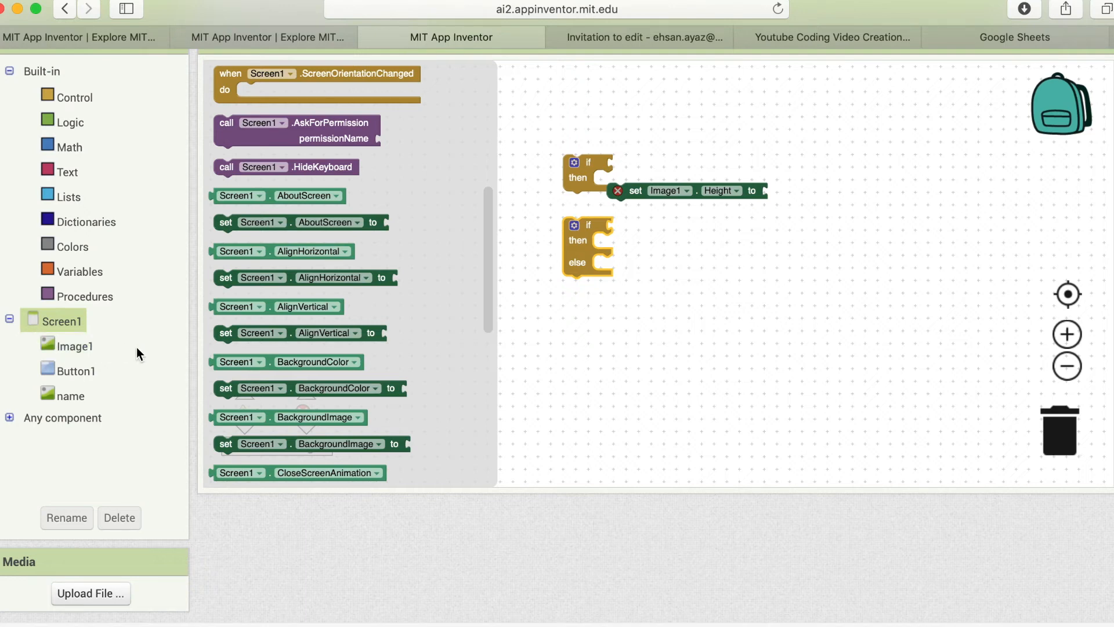
{"action": "left_click", "coordinate": [76, 353]}
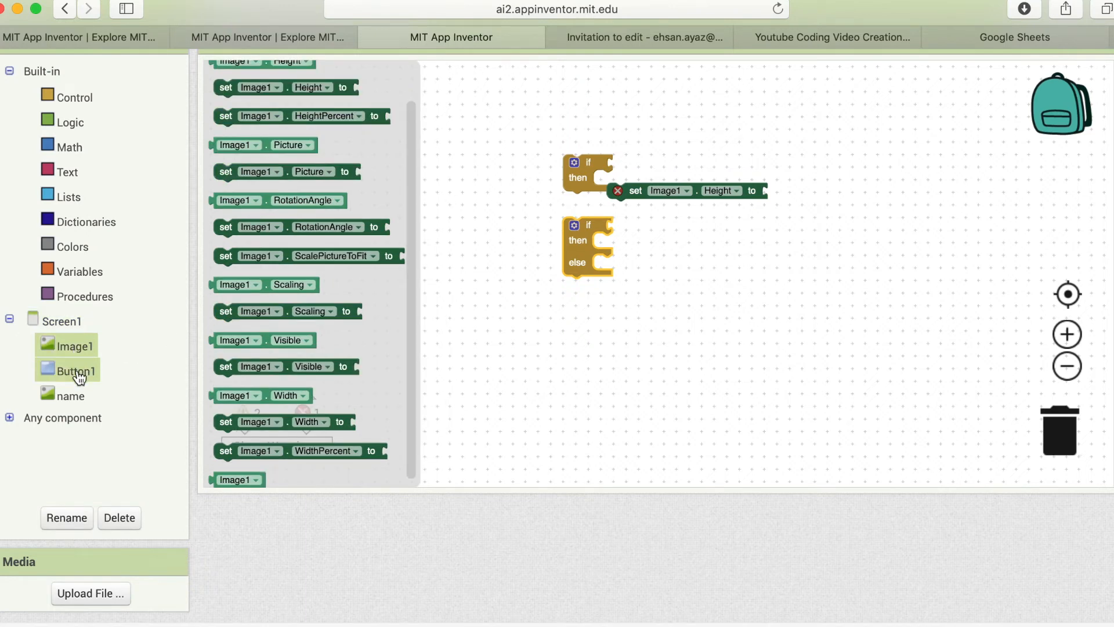
{"action": "left_click", "coordinate": [77, 374]}
{"action": "left_click", "coordinate": [73, 350]}
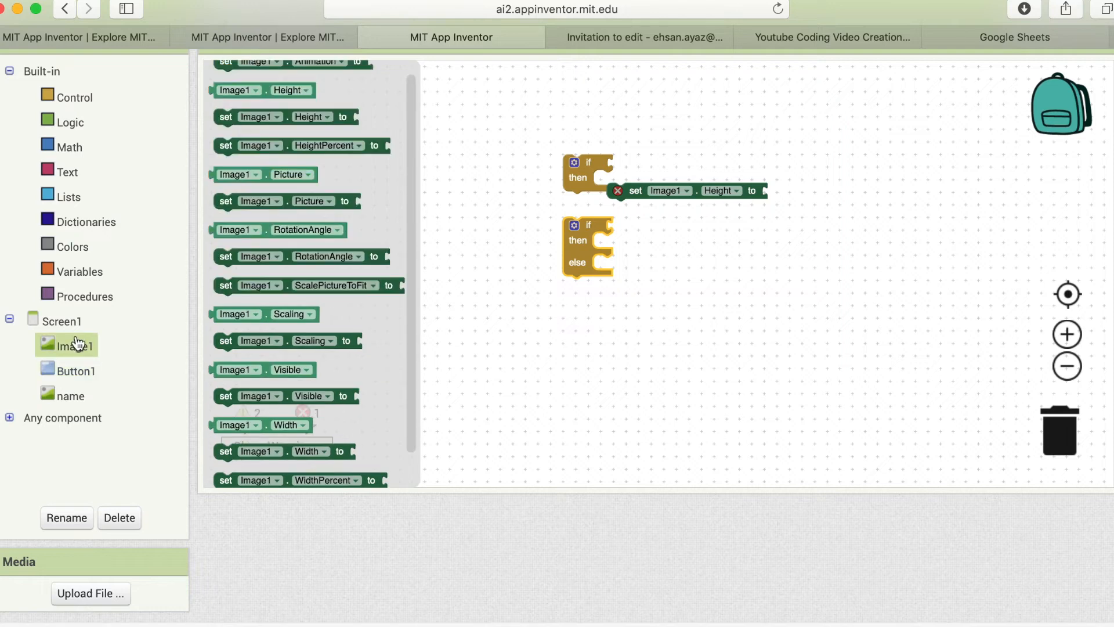
{"action": "left_click", "coordinate": [72, 351]}
{"action": "left_click", "coordinate": [70, 352]}
{"action": "scroll", "coordinate": [272, 350], "scroll_direction": "down", "scroll_amount": 2}
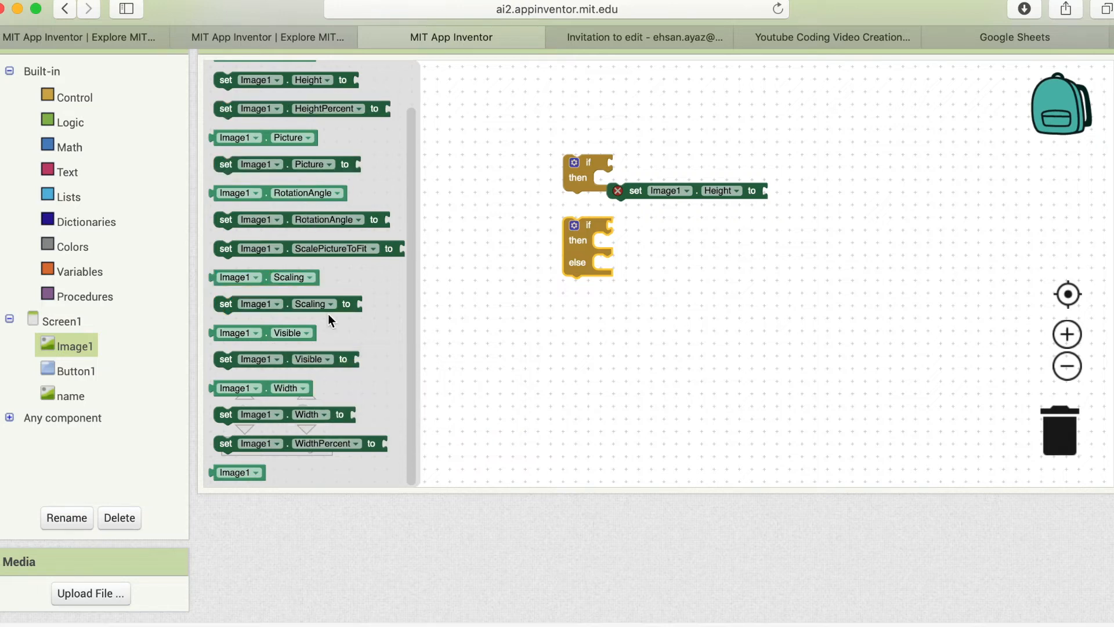
{"action": "scroll", "coordinate": [333, 392], "scroll_direction": "up", "scroll_amount": 2}
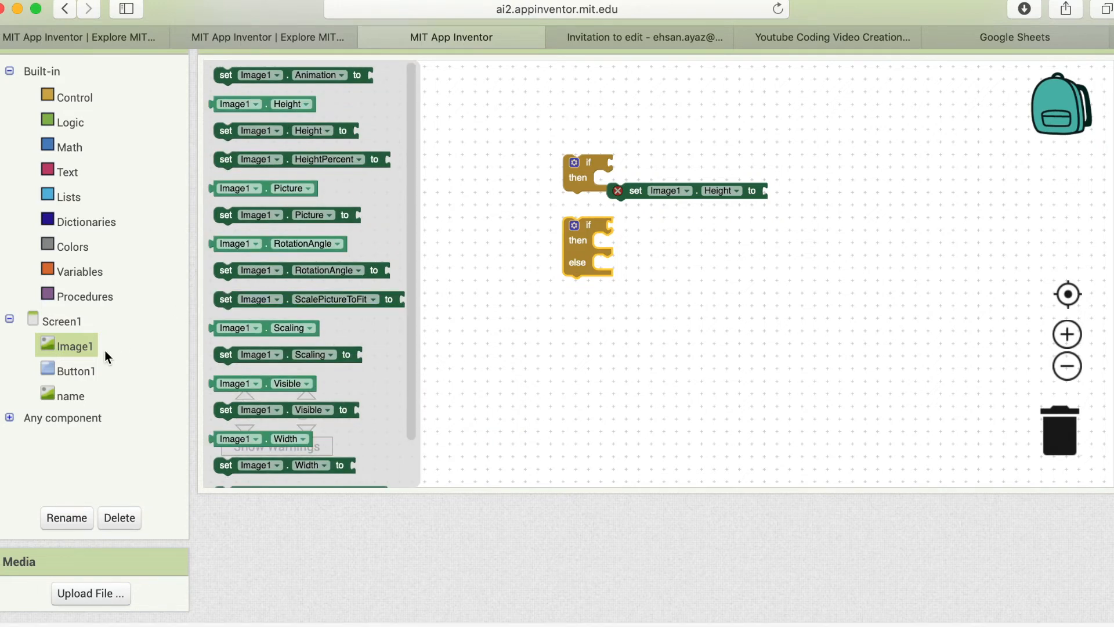
{"action": "left_click", "coordinate": [90, 372]}
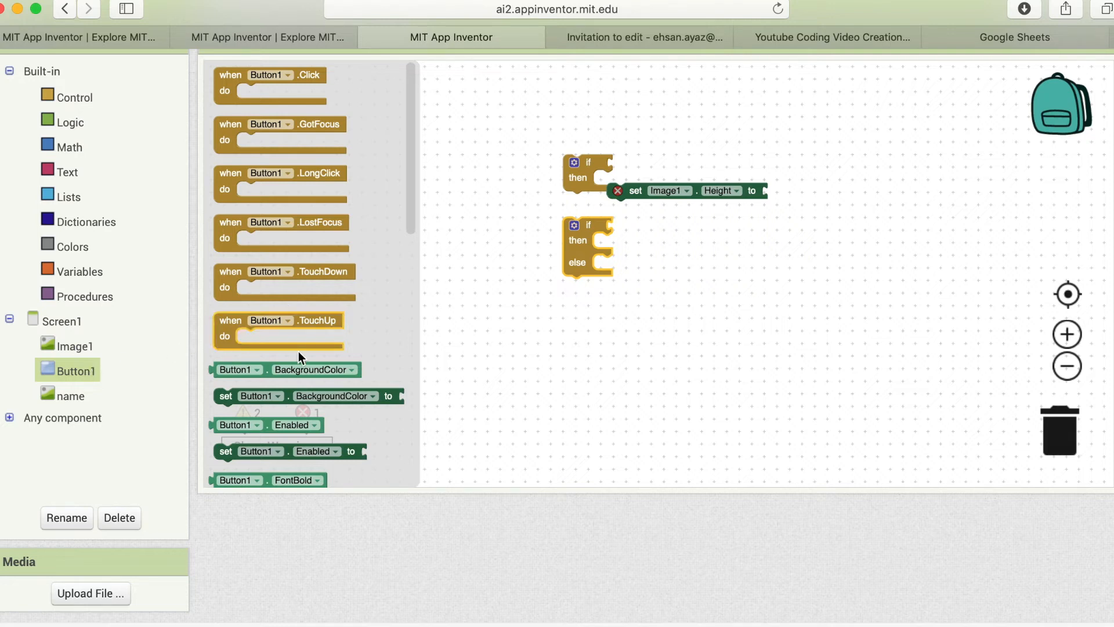
{"action": "scroll", "coordinate": [327, 155], "scroll_direction": "down", "scroll_amount": 5}
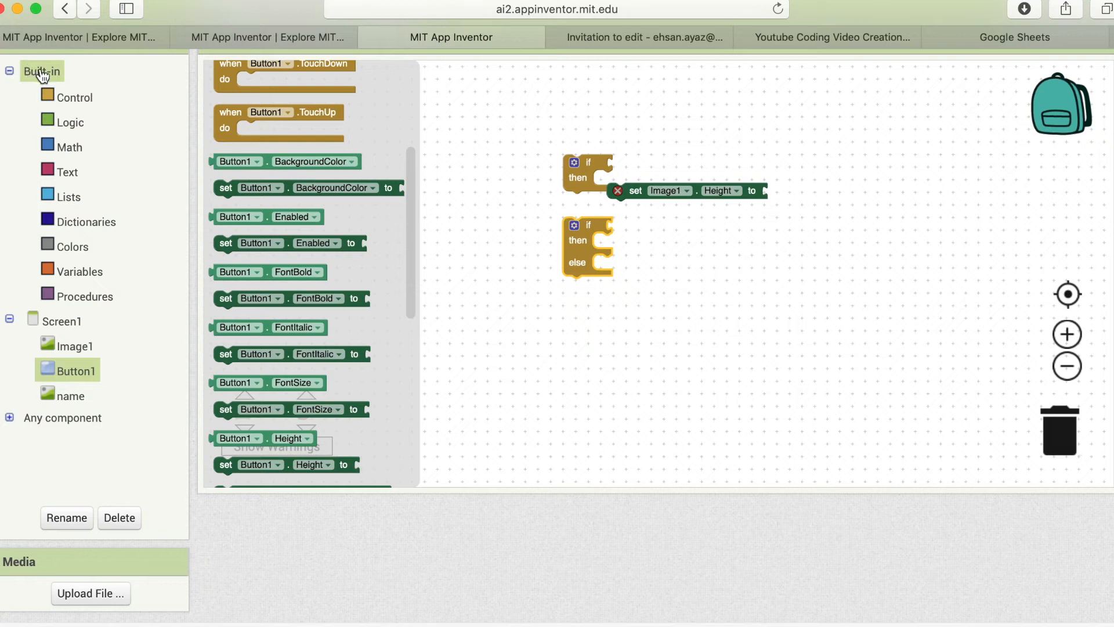
Step: Review the conditional and loop blocks in the built-in Control category again
{"action": "left_click", "coordinate": [65, 99]}
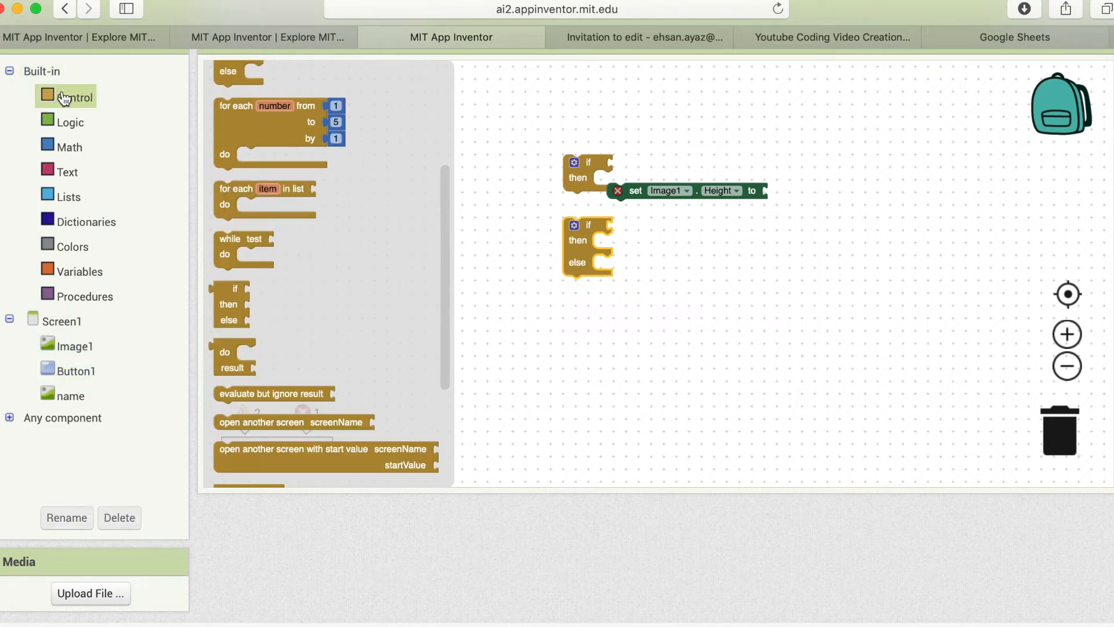
{"action": "scroll", "coordinate": [336, 219], "scroll_direction": "up", "scroll_amount": 5}
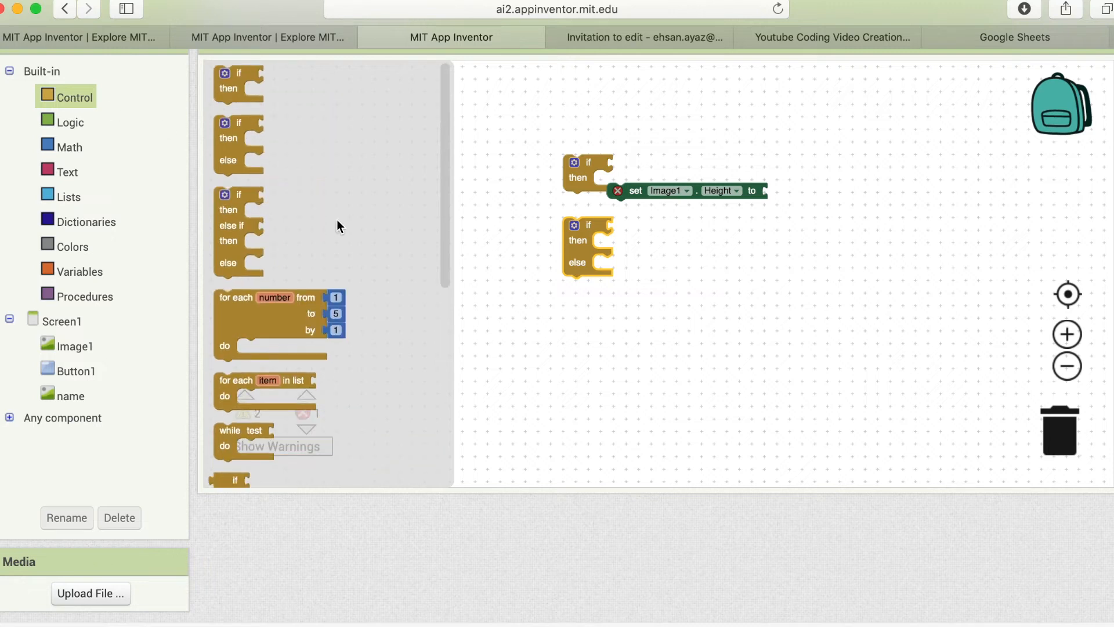
{"action": "scroll", "coordinate": [120, 193], "scroll_direction": "down", "scroll_amount": 1}
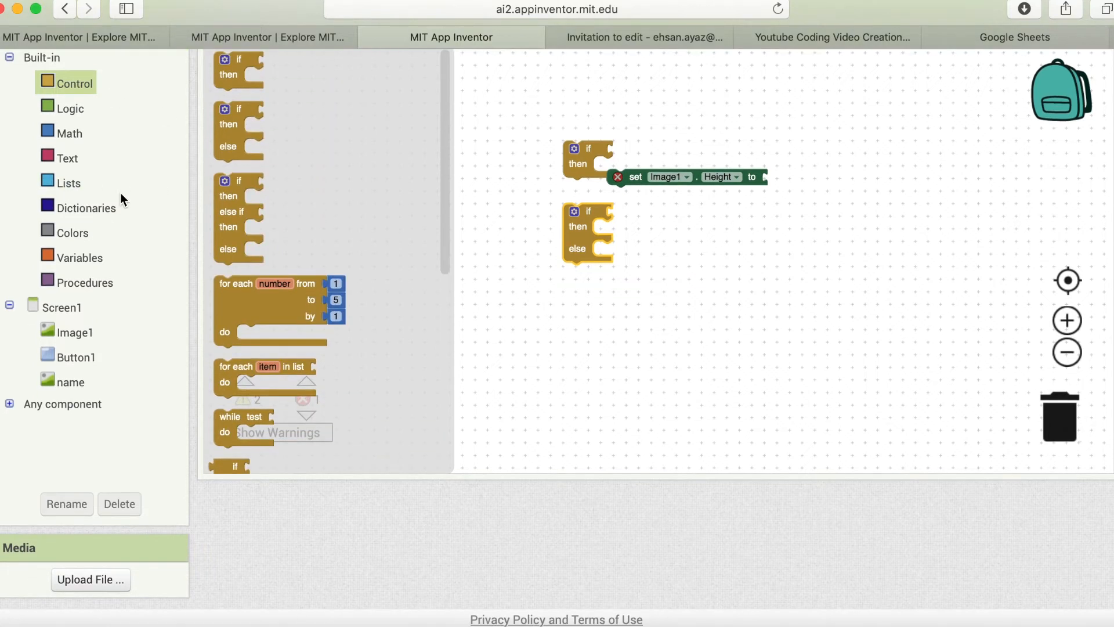
Step: Switch to the Designer, build Testing1 with a QR code for the .apk, and dismiss the barcode link
{"action": "left_click", "coordinate": [61, 310]}
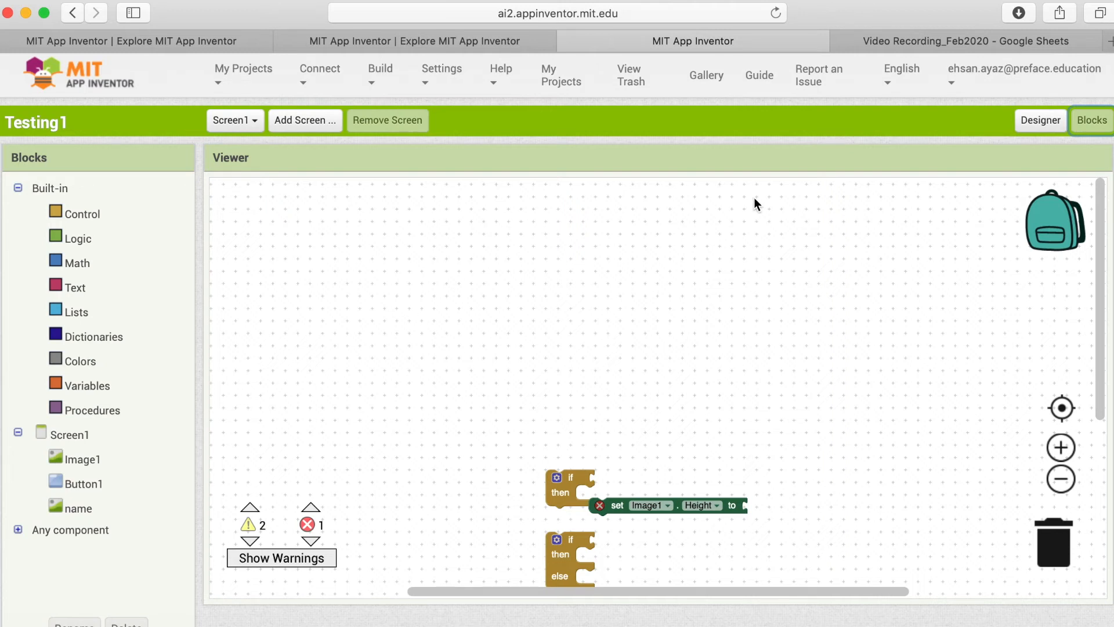
{"action": "left_click", "coordinate": [1037, 123]}
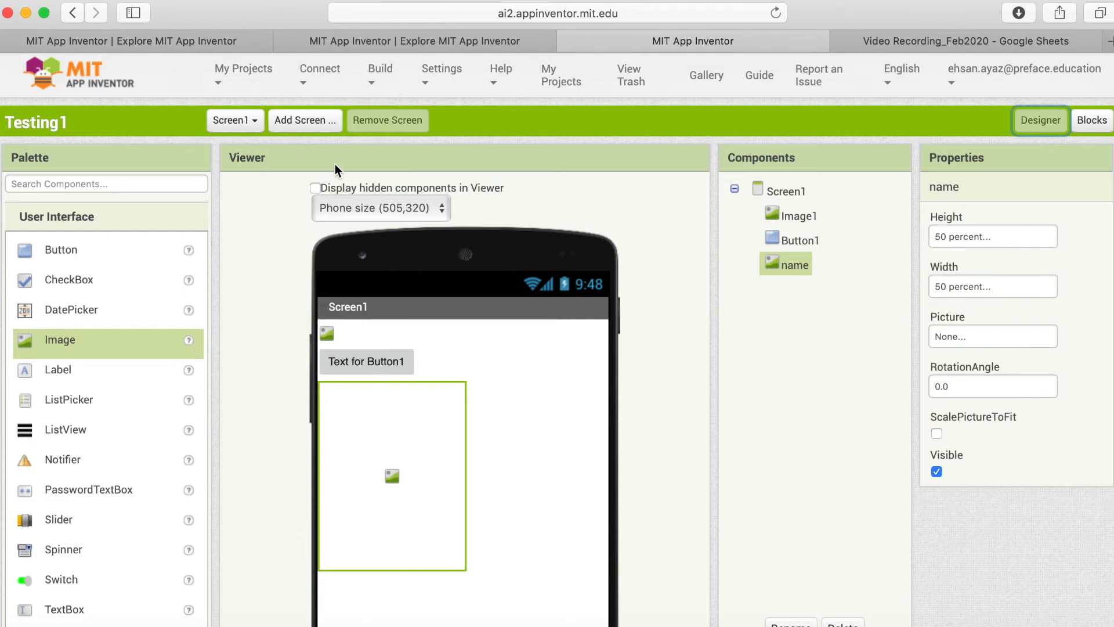
{"action": "scroll", "coordinate": [377, 81], "scroll_direction": "up", "scroll_amount": 5}
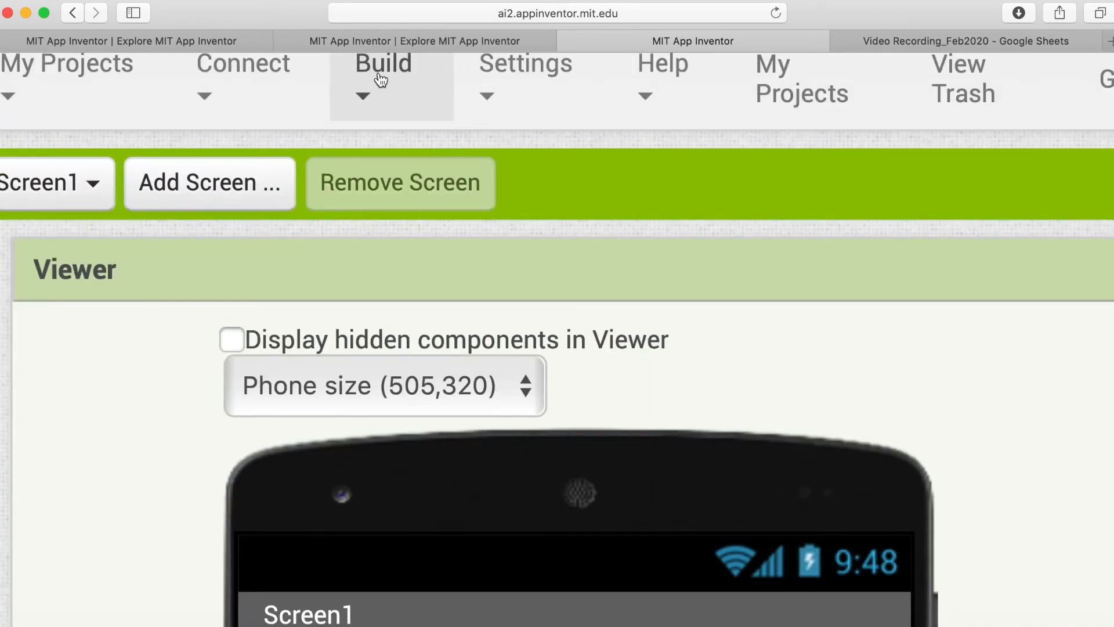
{"action": "scroll", "coordinate": [378, 80], "scroll_direction": "up", "scroll_amount": 1}
{"action": "left_click", "coordinate": [383, 96]}
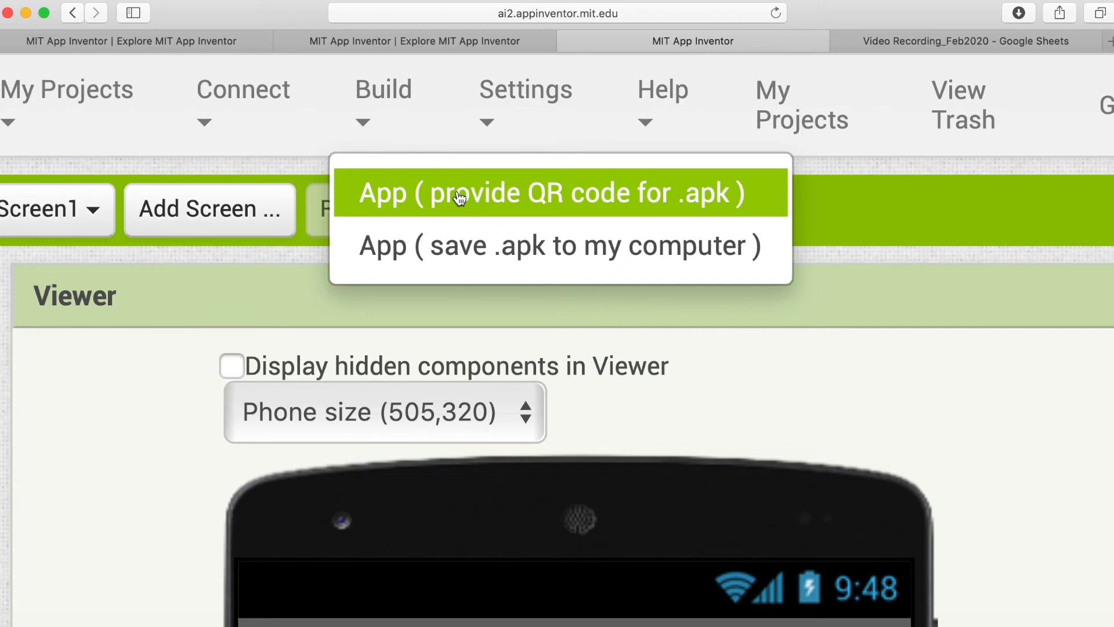
{"action": "key", "text": "ctrl+super+d"}
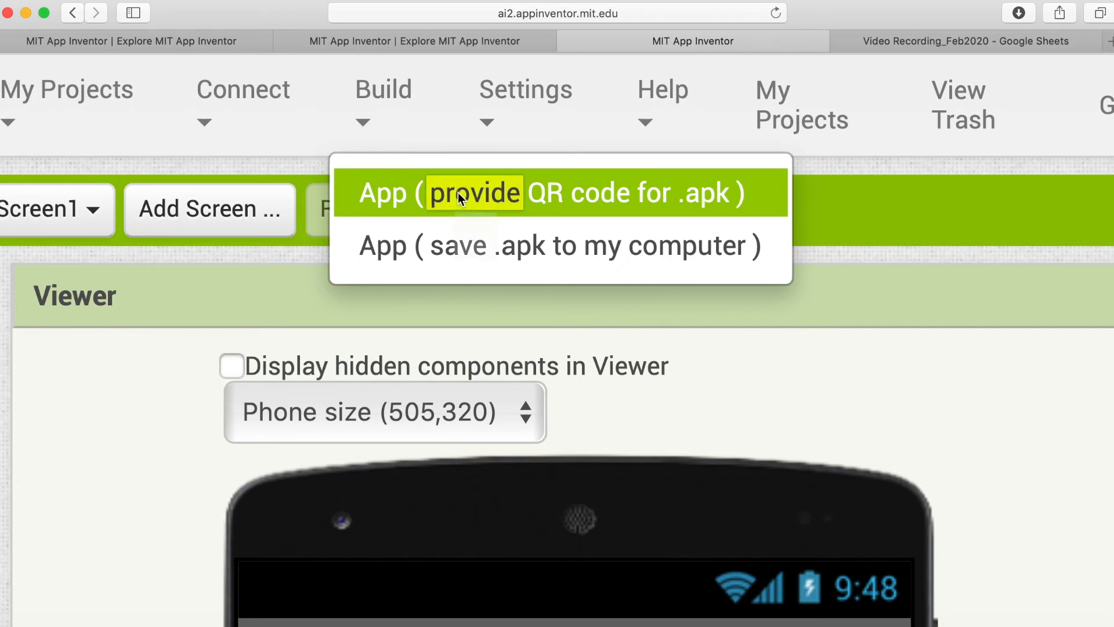
{"action": "left_click", "coordinate": [385, 182]}
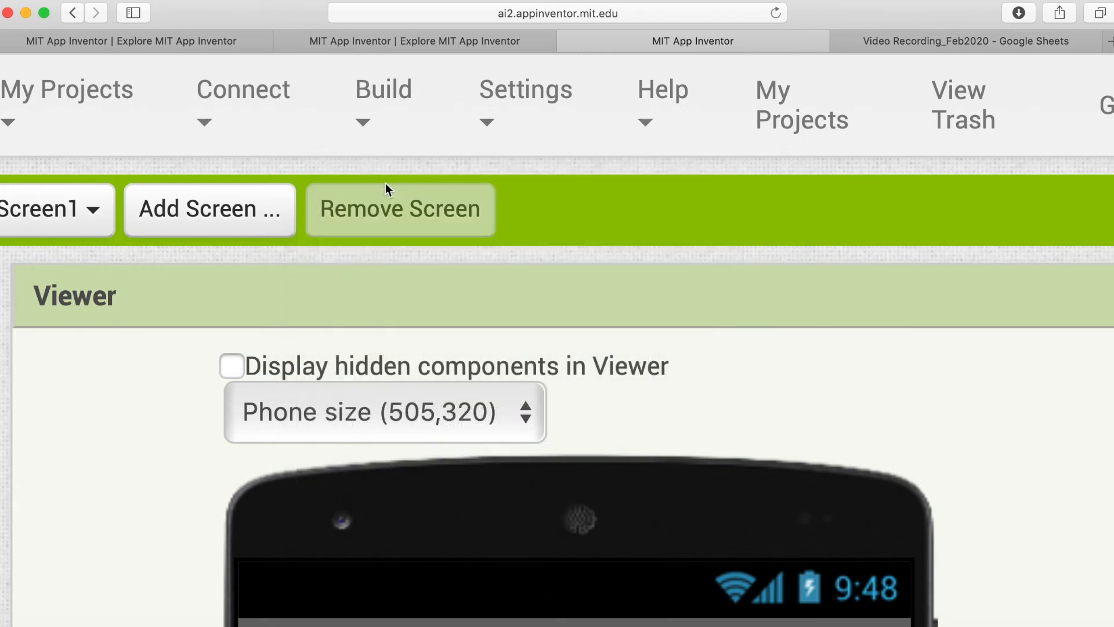
{"action": "key", "text": "super+0"}
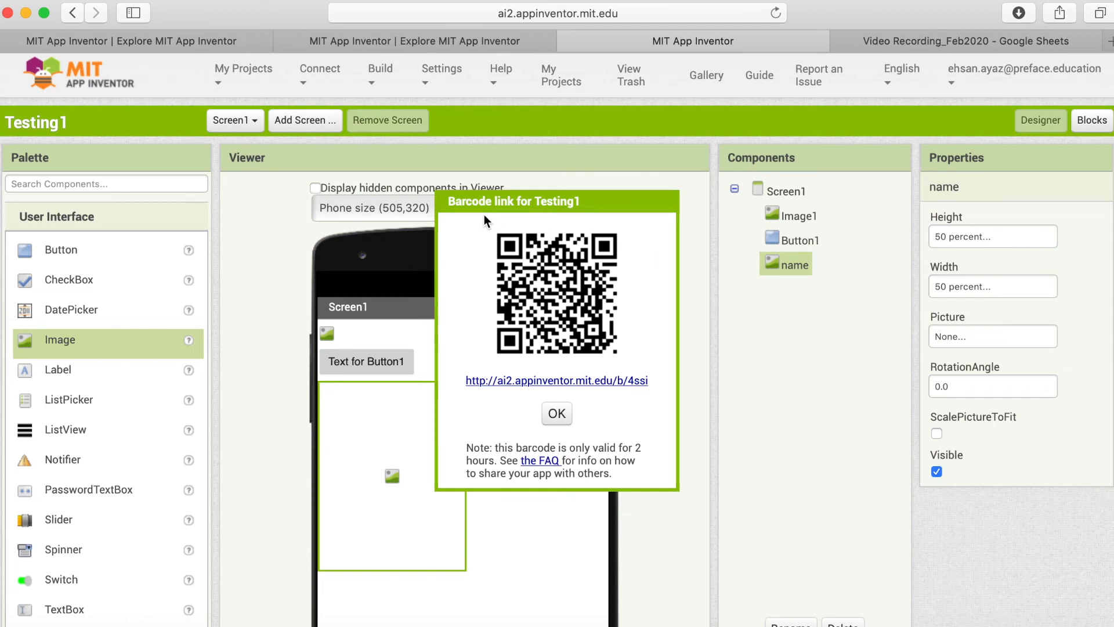
{"action": "left_click", "coordinate": [556, 416]}
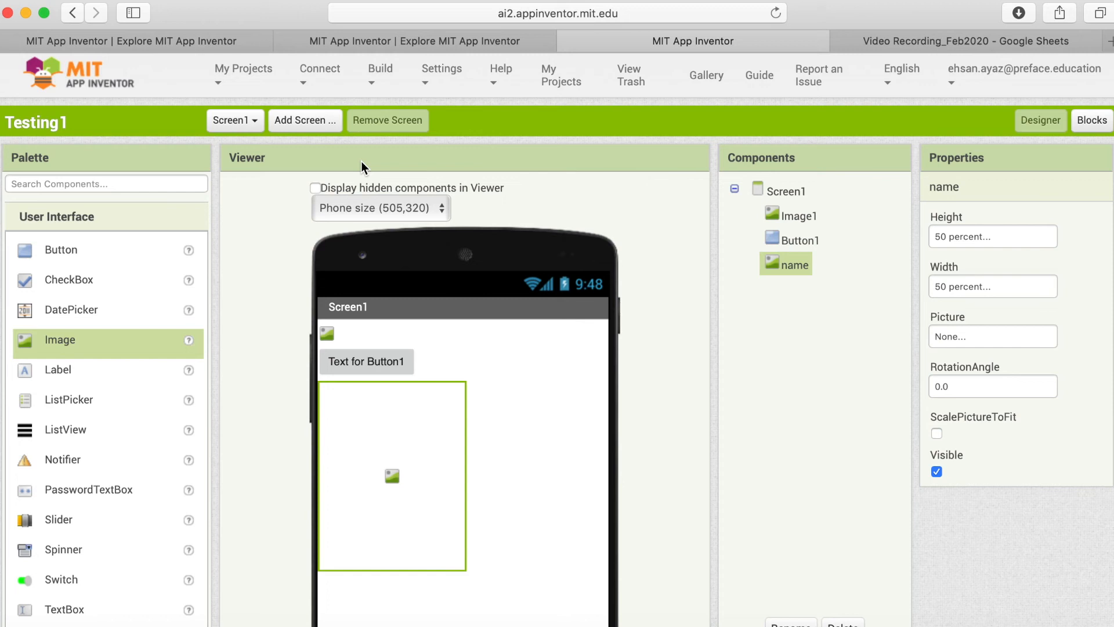
Step: Start an AI Companion connection for the Testing1 project
{"action": "left_click", "coordinate": [323, 75]}
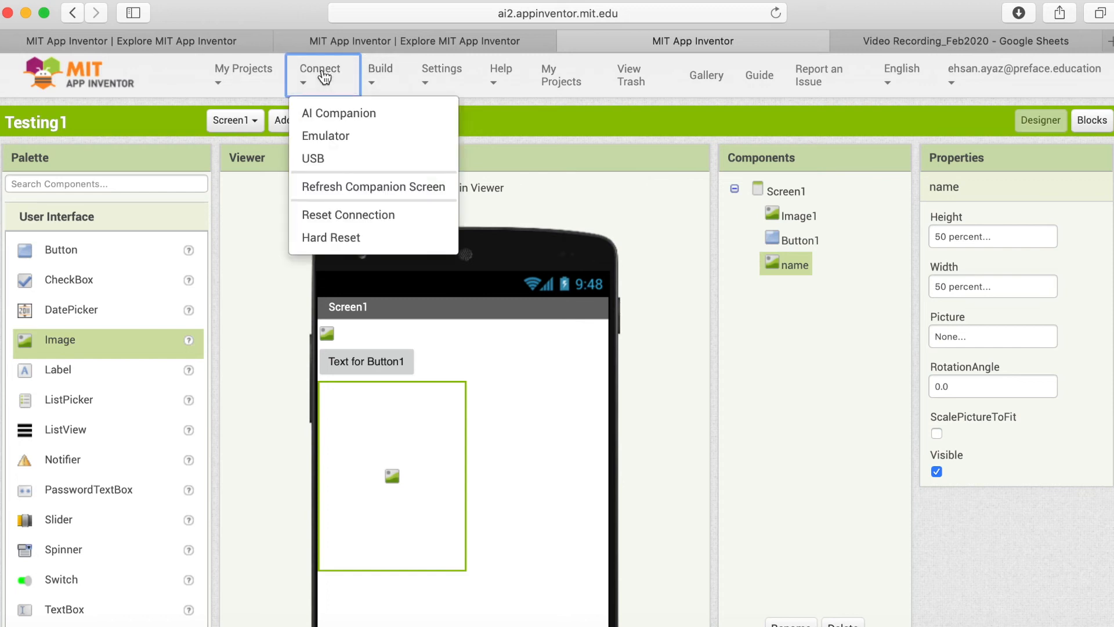
{"action": "left_click", "coordinate": [342, 114]}
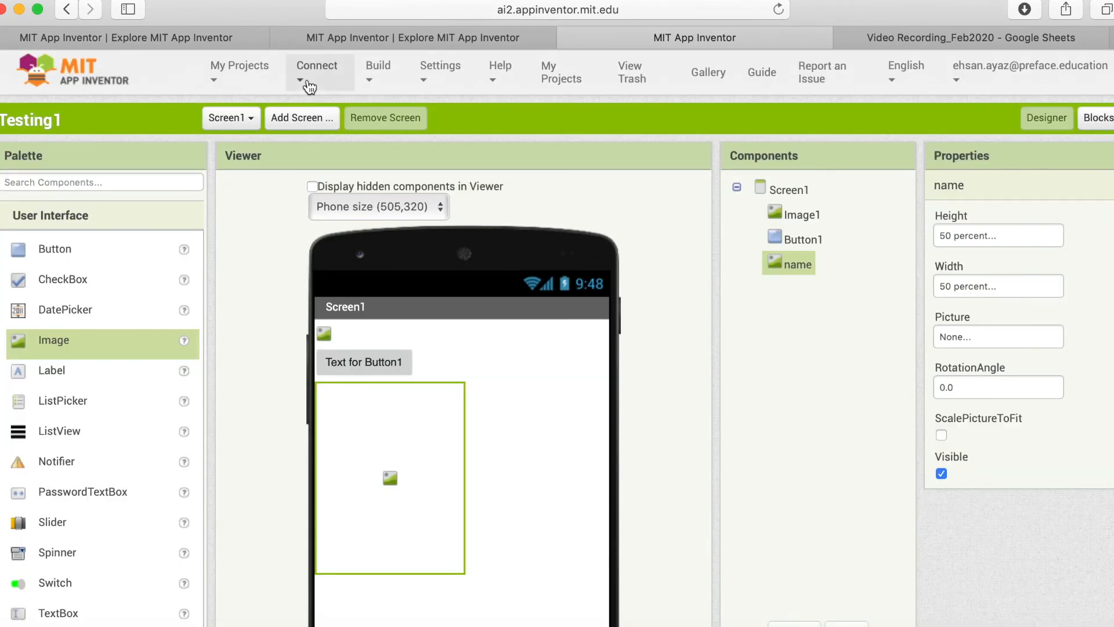
Step: Connect the Testing1 project to the Android emulator, reposition the emulator window while it boots, and close the emulator
{"action": "left_click", "coordinate": [309, 86]}
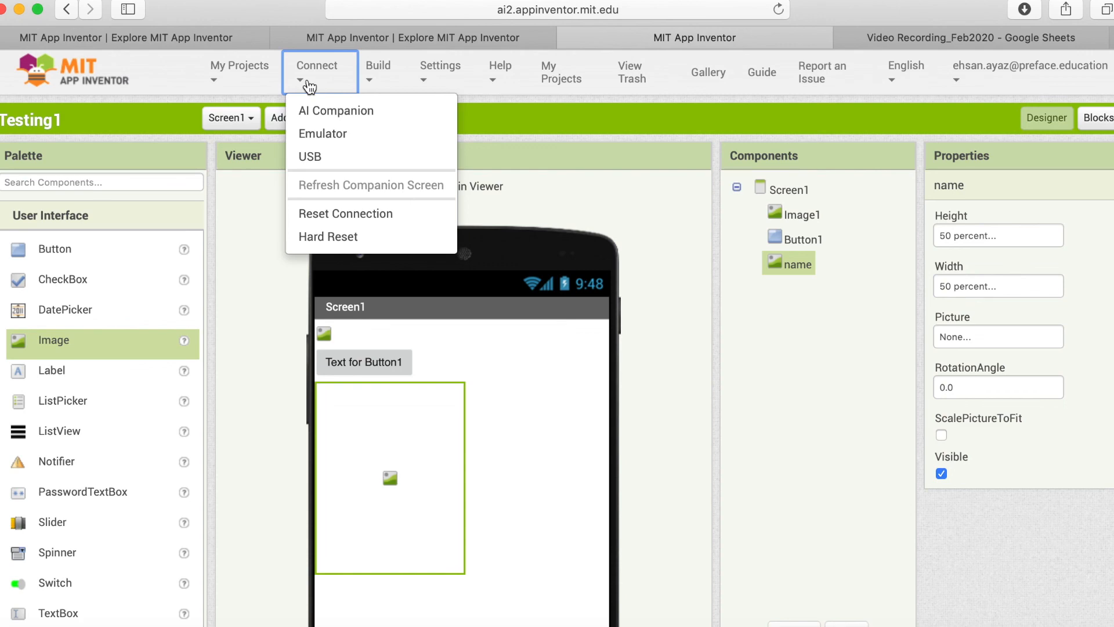
{"action": "left_click", "coordinate": [324, 139]}
{"action": "left_click", "coordinate": [330, 141]}
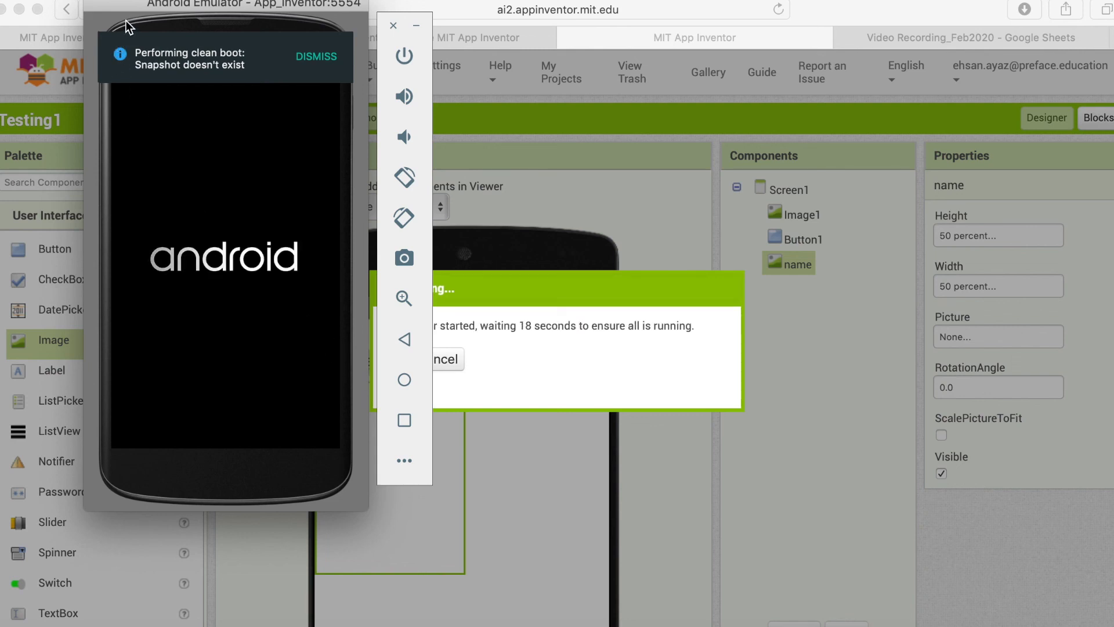
{"action": "left_click_drag", "start_coordinate": [129, 26], "coordinate": [157, 29]}
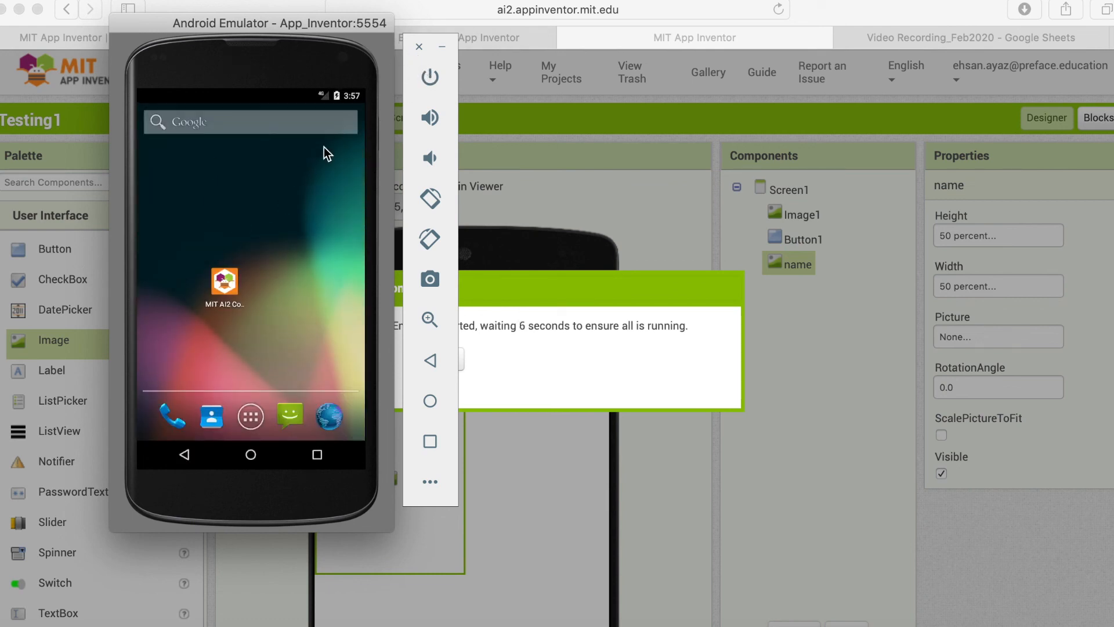
{"action": "left_click", "coordinate": [419, 48]}
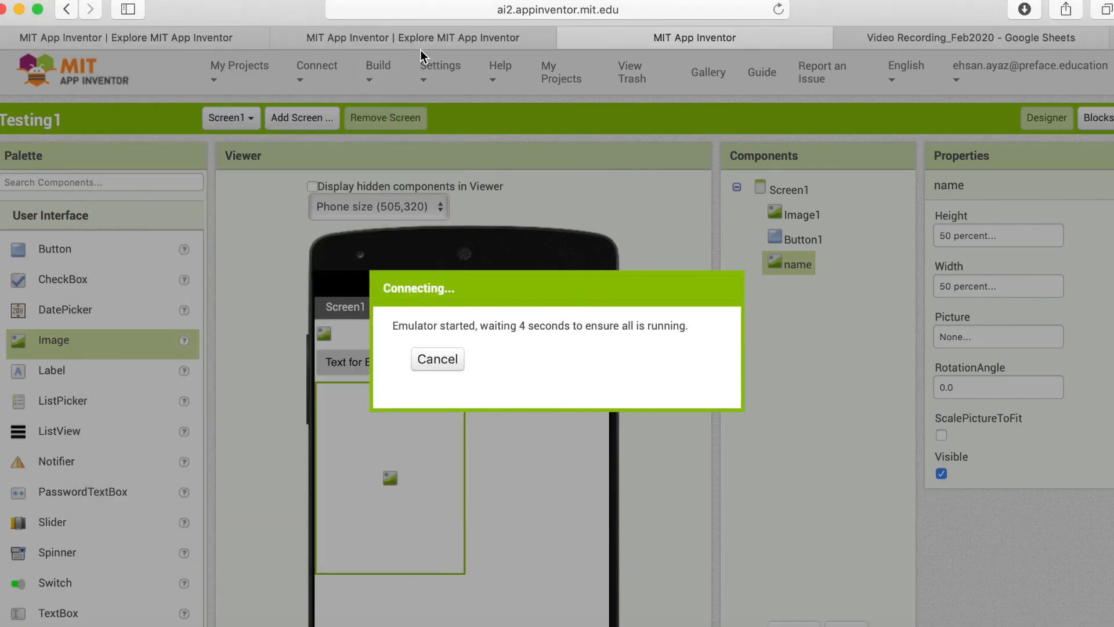